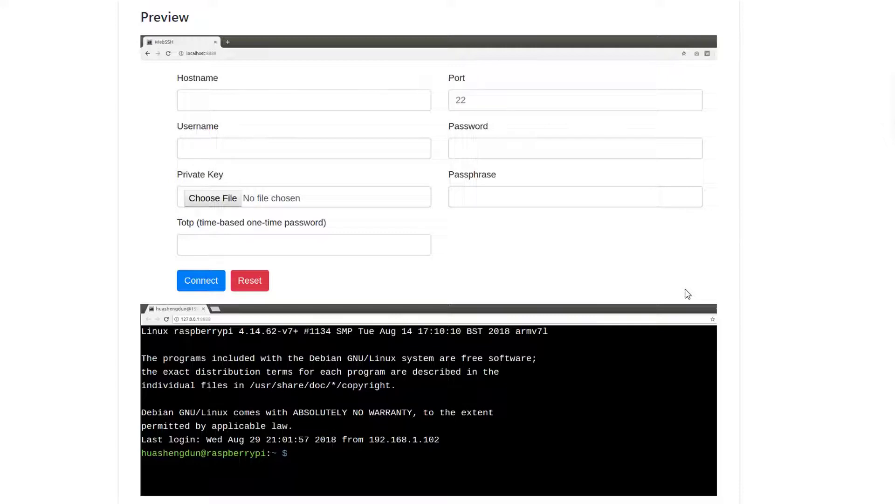
# - Go to the Compute Engine VM instances page in Google Cloud
pyautogui.scroll(-3, 685, 289)
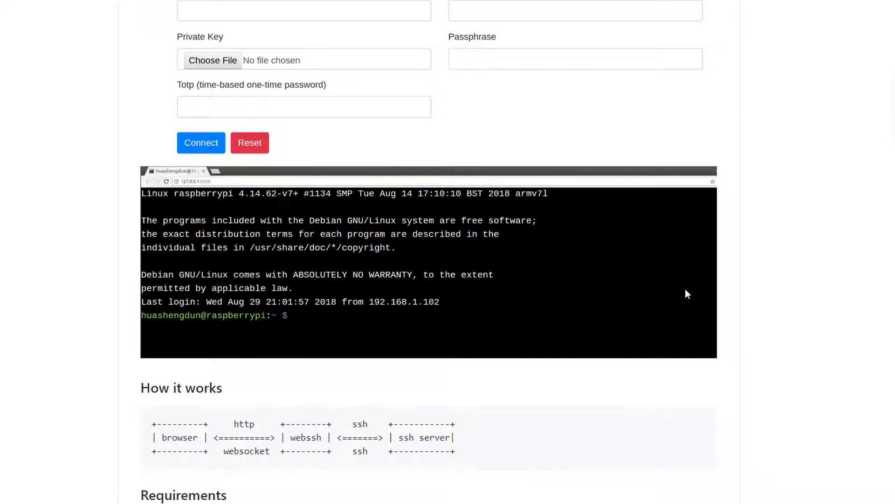
pyautogui.scroll(4, 686, 294)
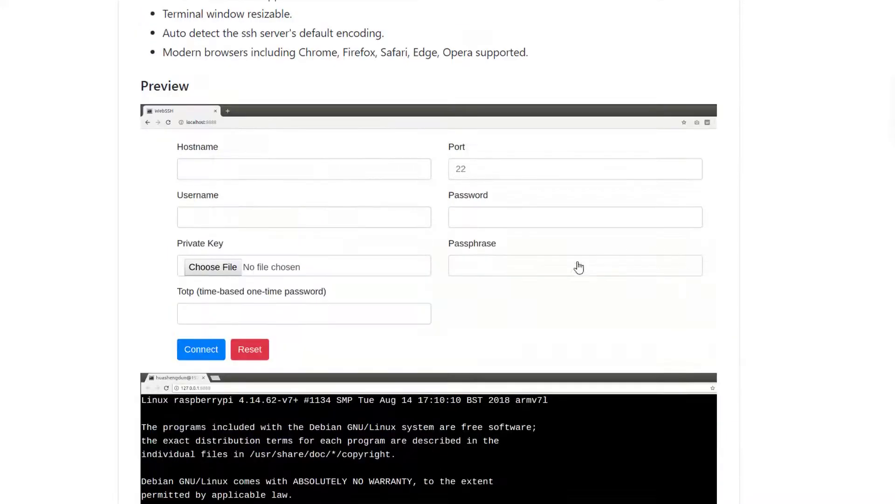
pyautogui.scroll(-4, 626, 226)
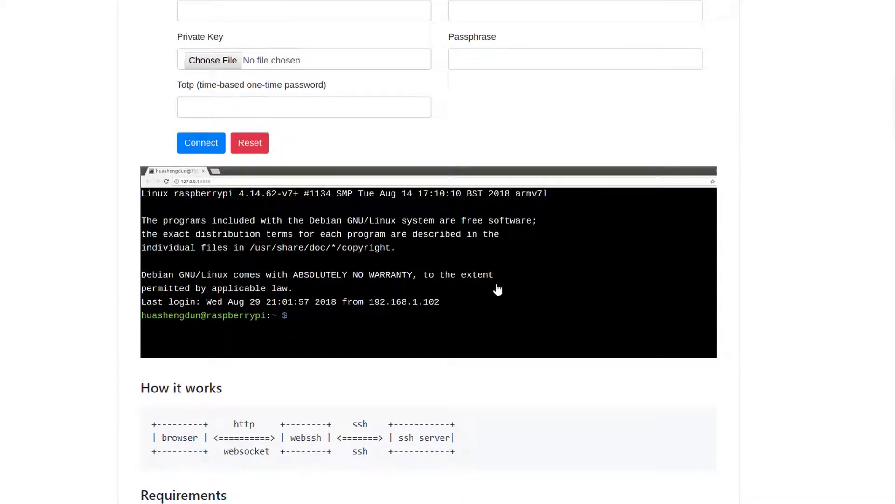
pyautogui.scroll(-4, 495, 319)
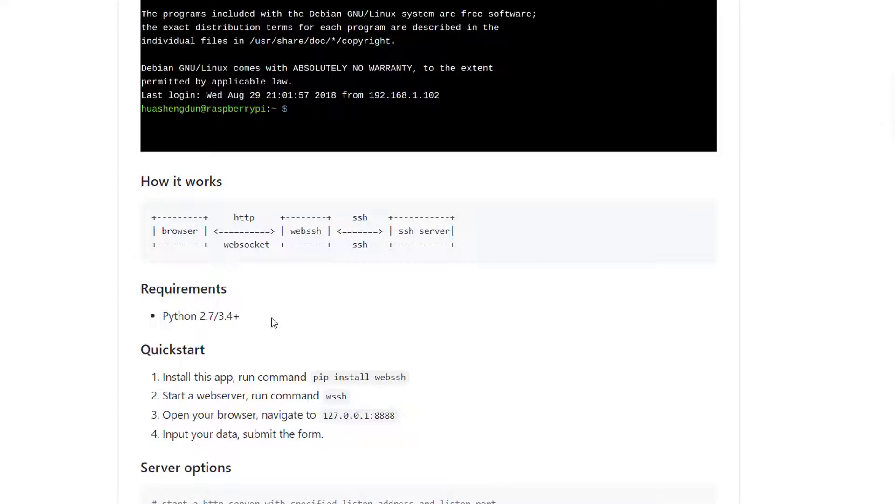
pyautogui.scroll(-5, 274, 322)
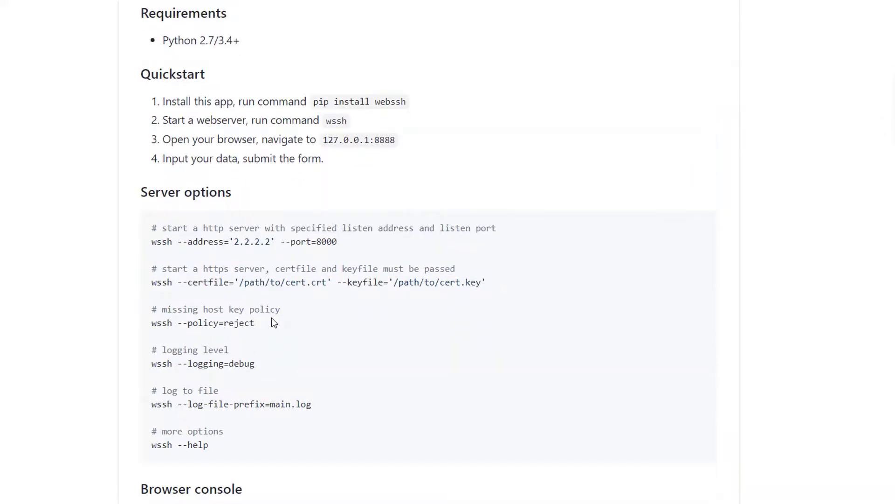
pyautogui.scroll(-3, 274, 322)
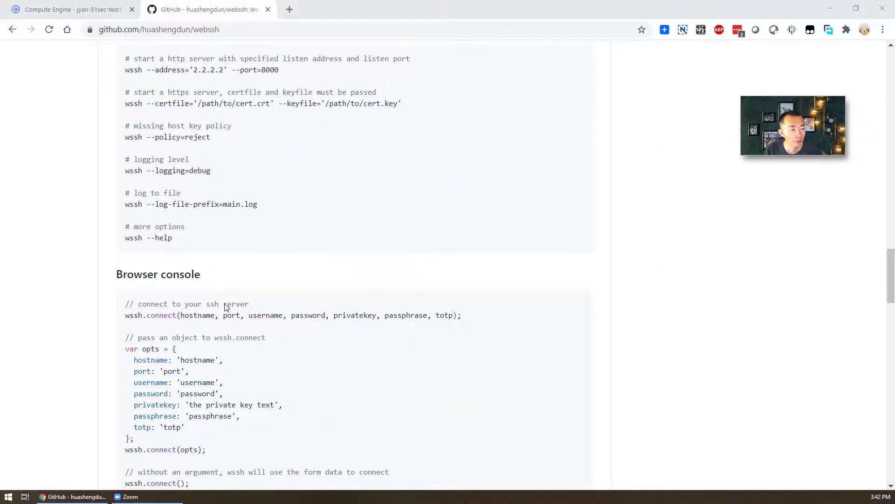
pyautogui.scroll(20, 225, 307)
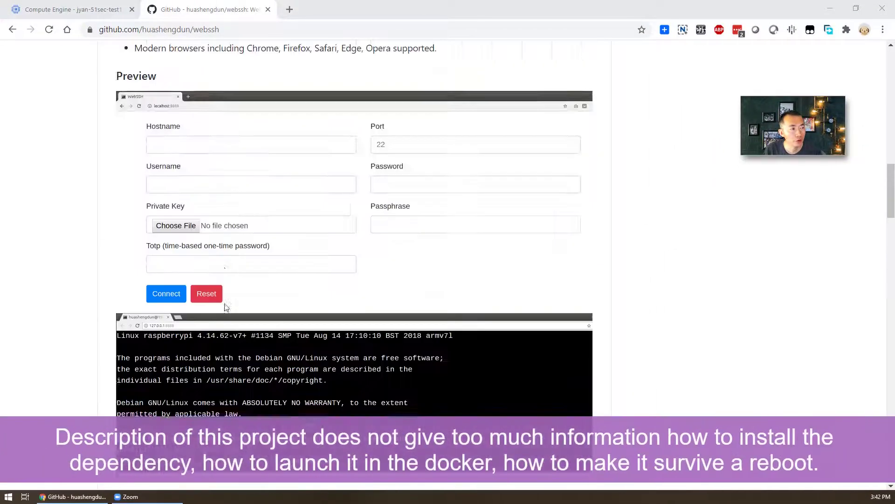
pyautogui.scroll(-7, 225, 307)
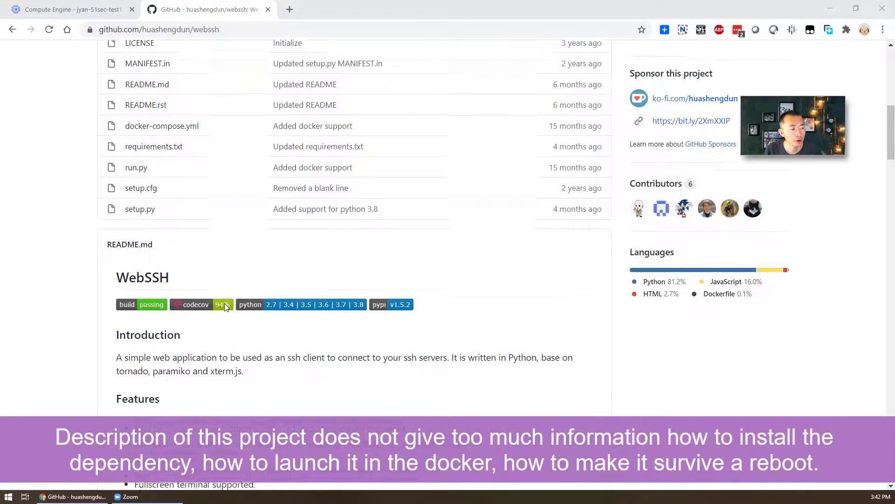
pyautogui.scroll(-7, 225, 306)
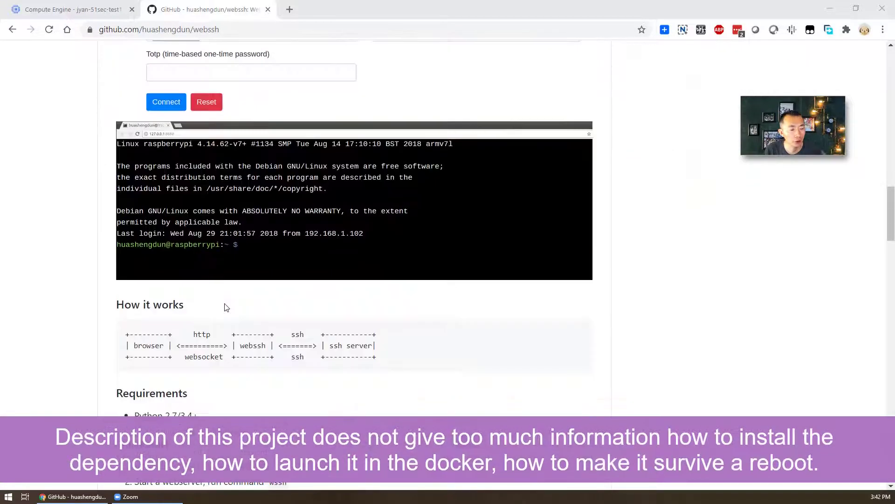
pyautogui.scroll(-17, 225, 306)
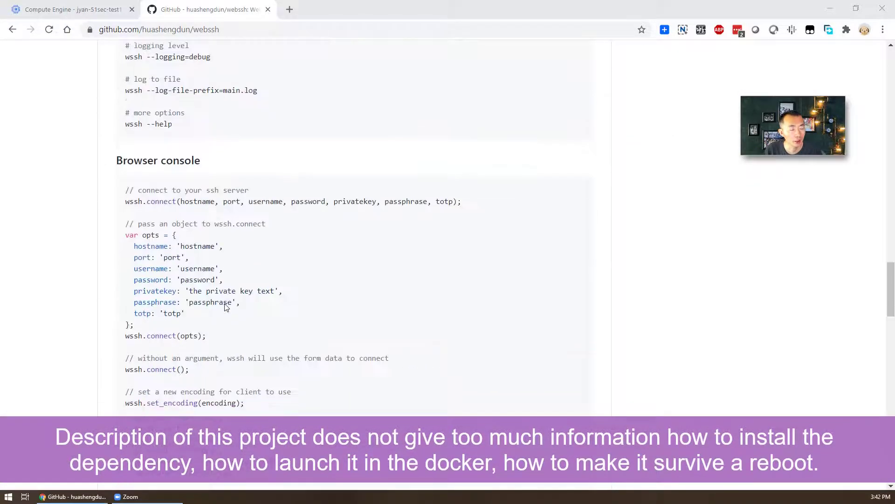
pyautogui.scroll(-4, 225, 306)
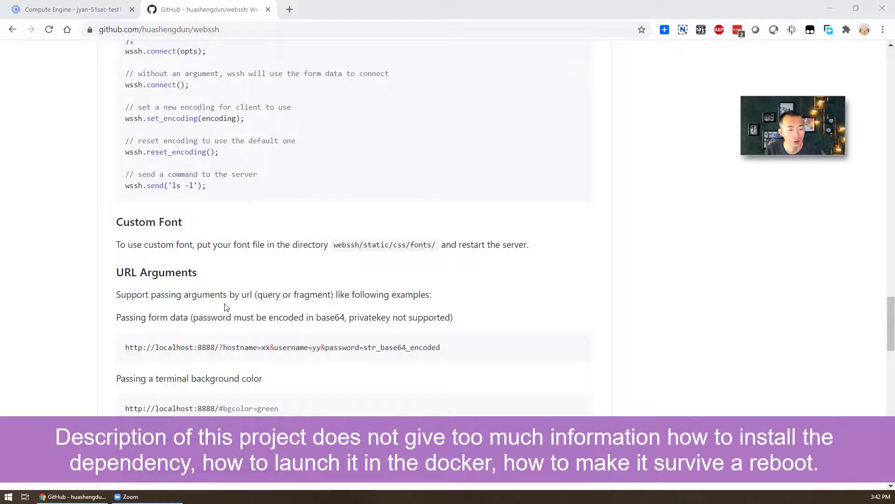
pyautogui.scroll(-9, 225, 307)
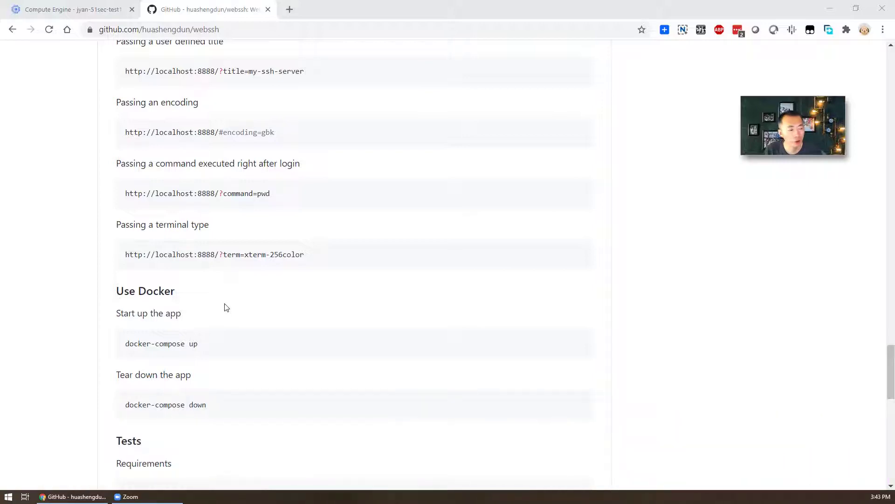
pyautogui.scroll(-7, 224, 306)
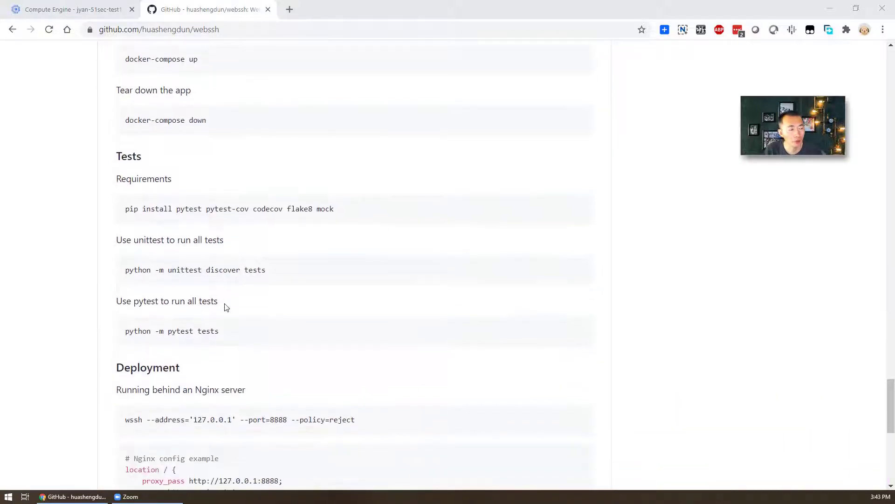
pyautogui.scroll(-7, 225, 306)
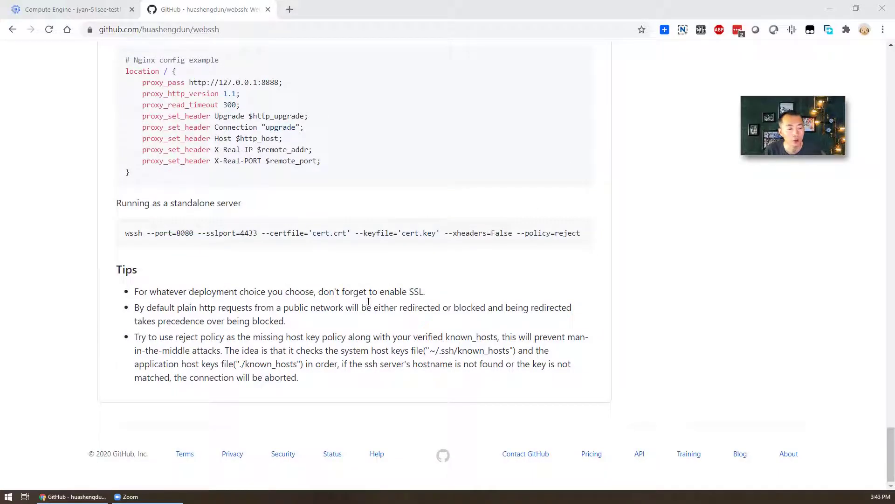
pyautogui.click(93, 494)
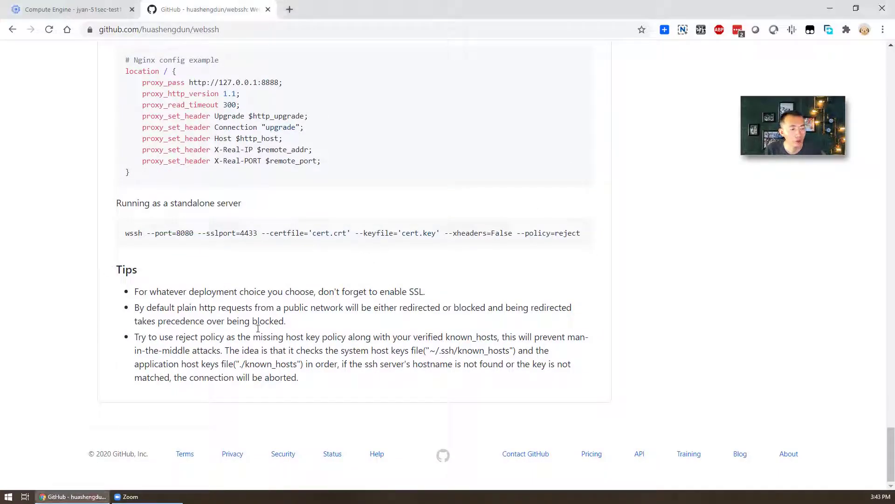
pyautogui.click(101, 6)
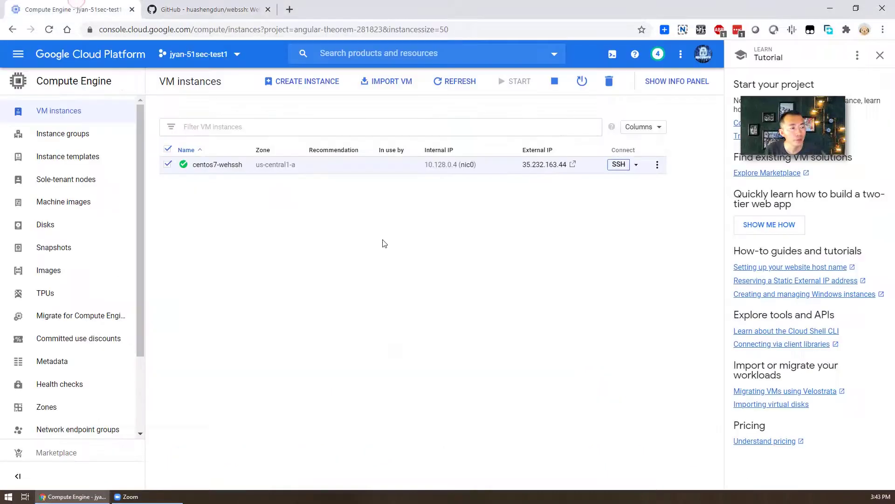
# - Start an SSH session to the centos7 VM and centre its terminal window
pyautogui.click(619, 165)
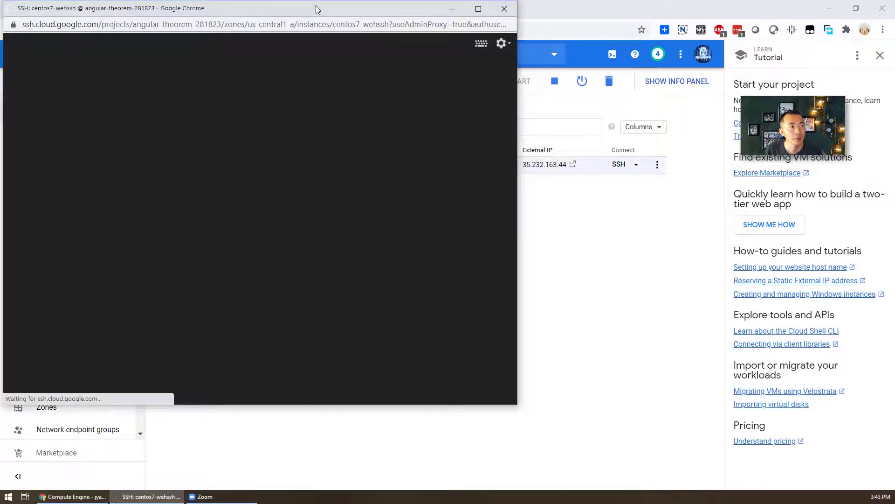
pyautogui.moveTo(316, 9); pyautogui.dragTo(505, 54)
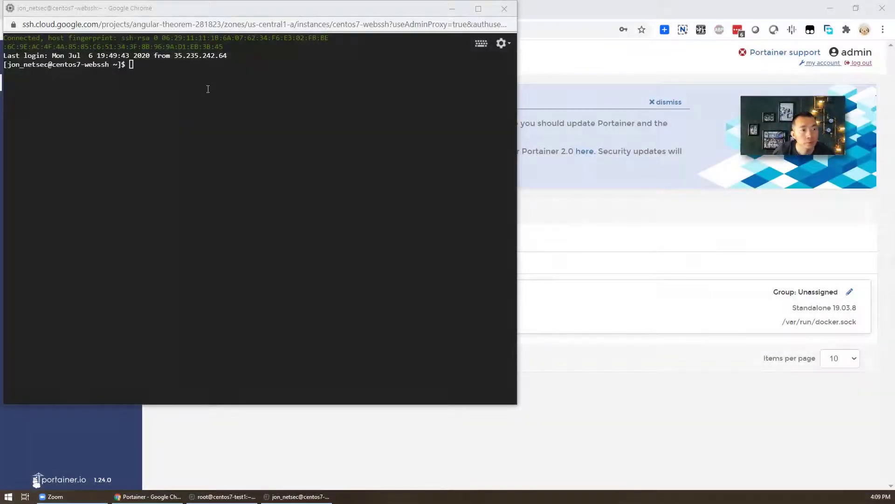
pyautogui.moveTo(253, 12); pyautogui.dragTo(467, 64)
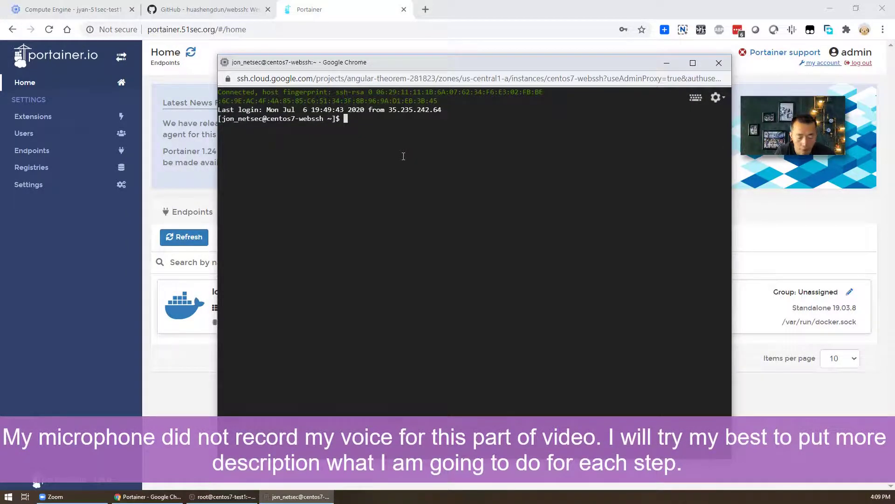
# - Become root with sudo -i and run yum -y update && yum -y upgrade
pyautogui.write('sudo -i')
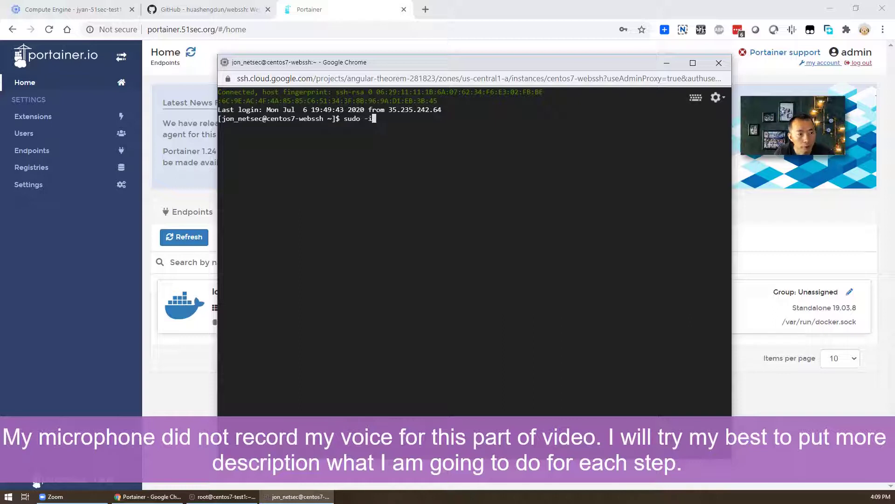
pyautogui.press('Return')
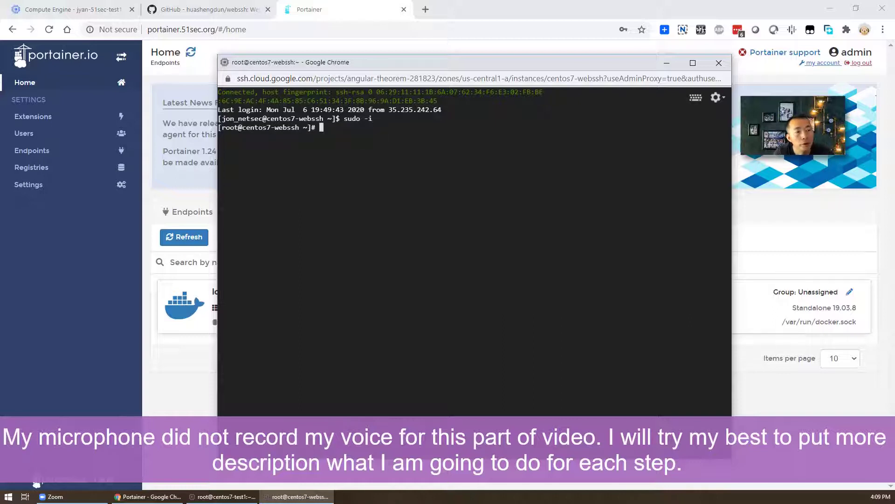
pyautogui.write('yum ')
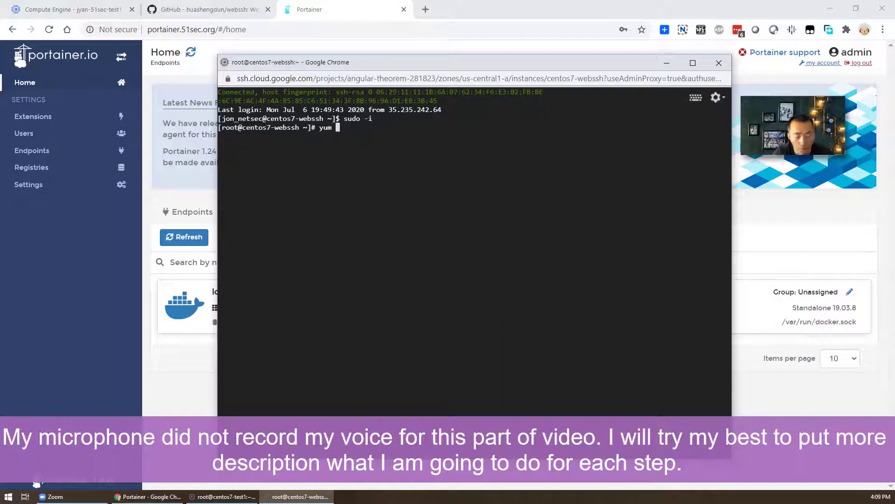
pyautogui.write('-y update')
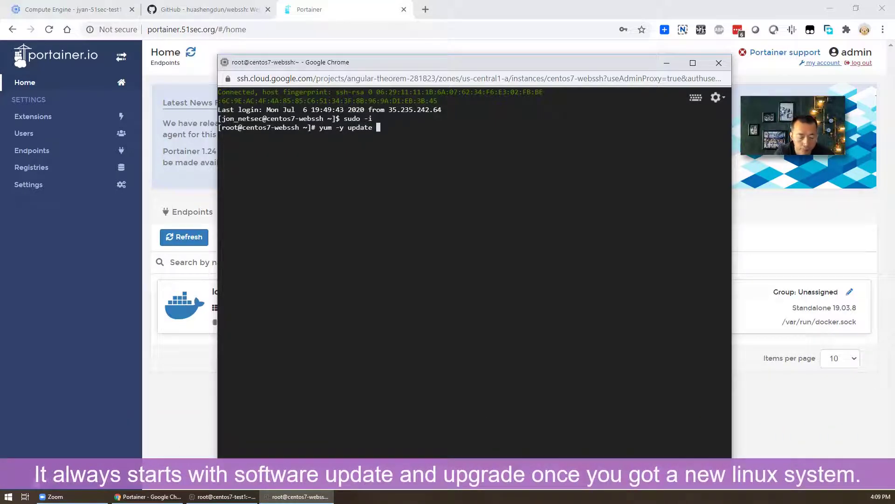
pyautogui.write(' && yum -y')
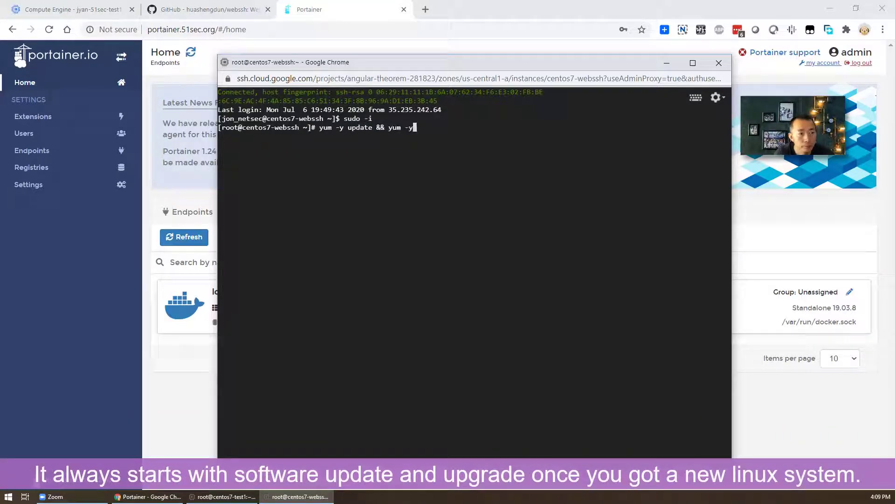
pyautogui.write(' upd')
pyautogui.press('BackSpace')
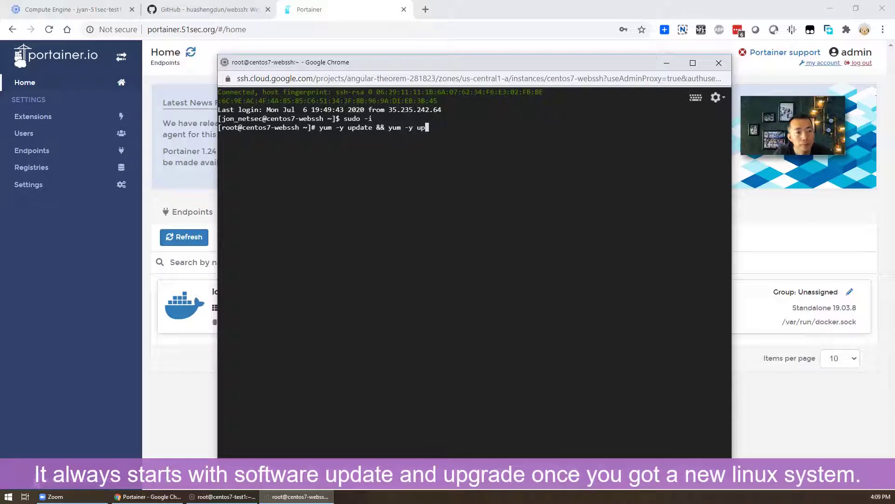
pyautogui.write('grade')
pyautogui.press('Return')
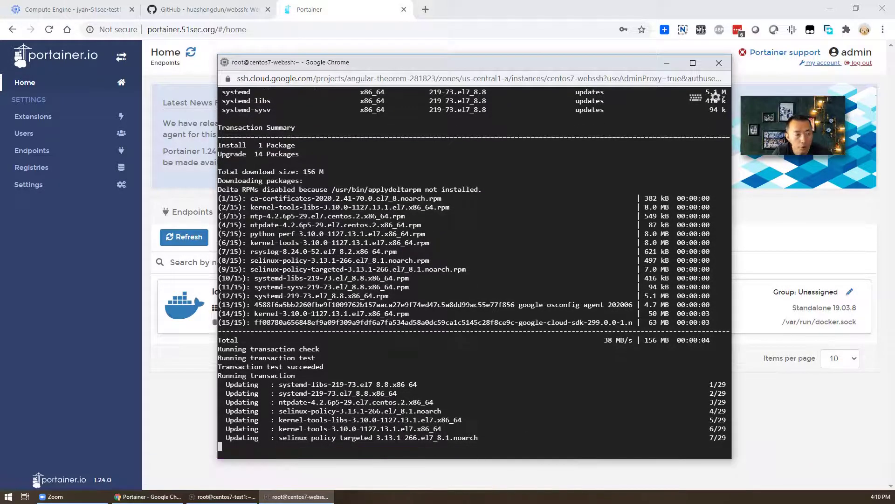
pyautogui.click(83, 239)
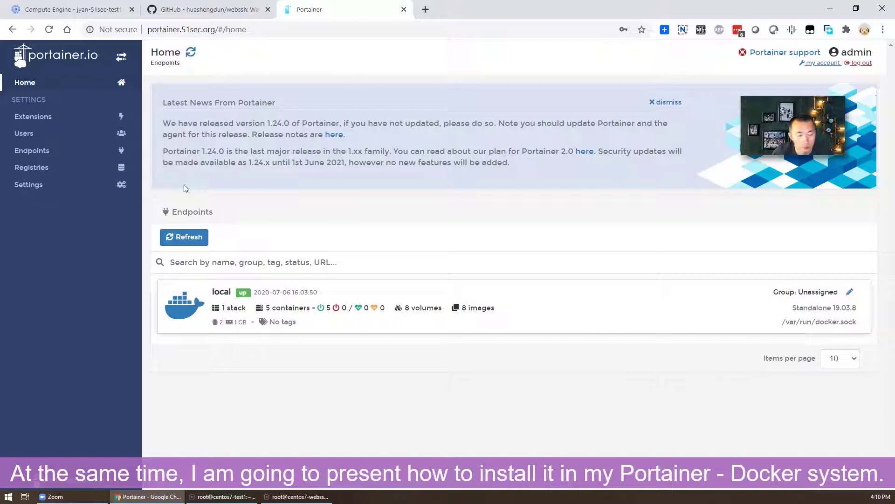
pyautogui.hotkey('alt', 'Tab')
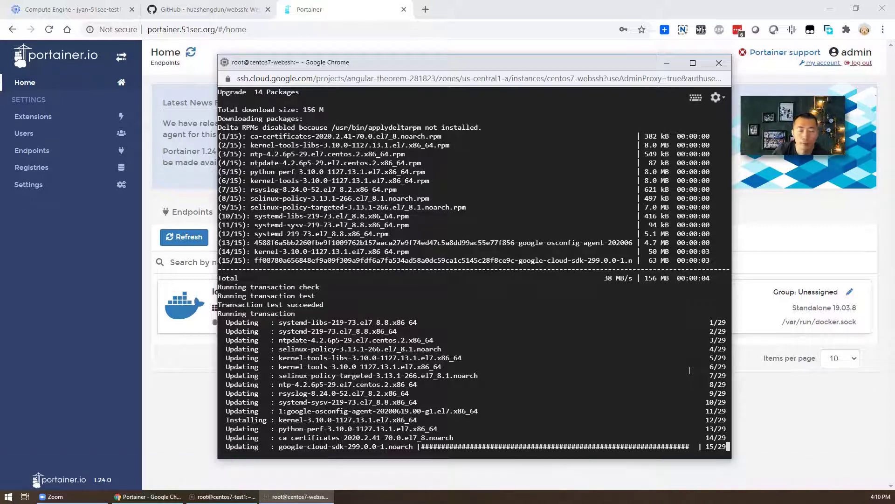
# - Open the Add container form in the local Docker endpoint's container list
pyautogui.click(349, 5)
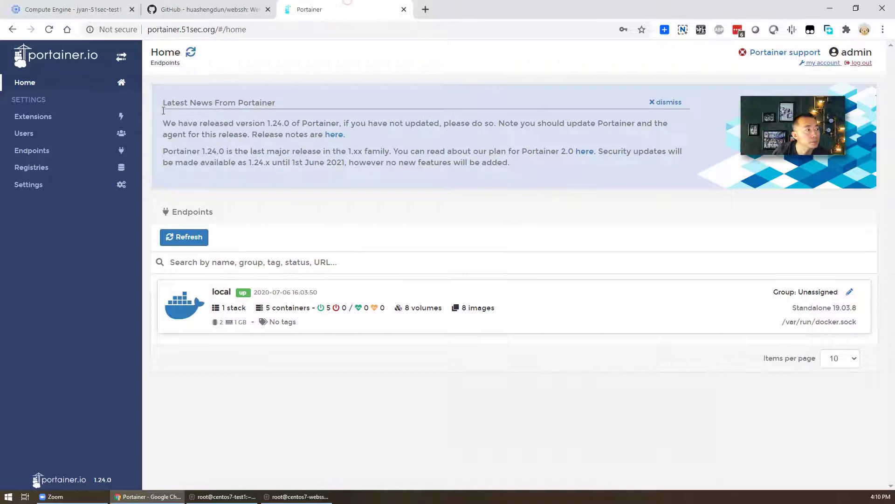
pyautogui.click(195, 321)
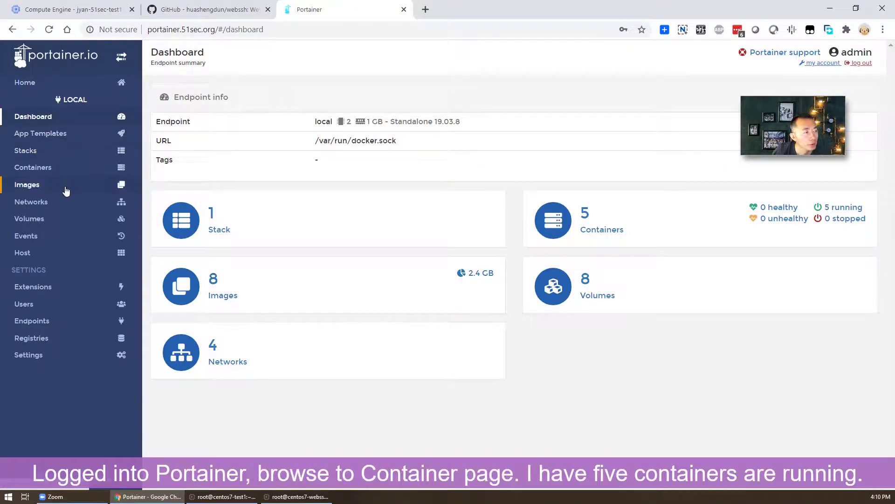
pyautogui.click(58, 175)
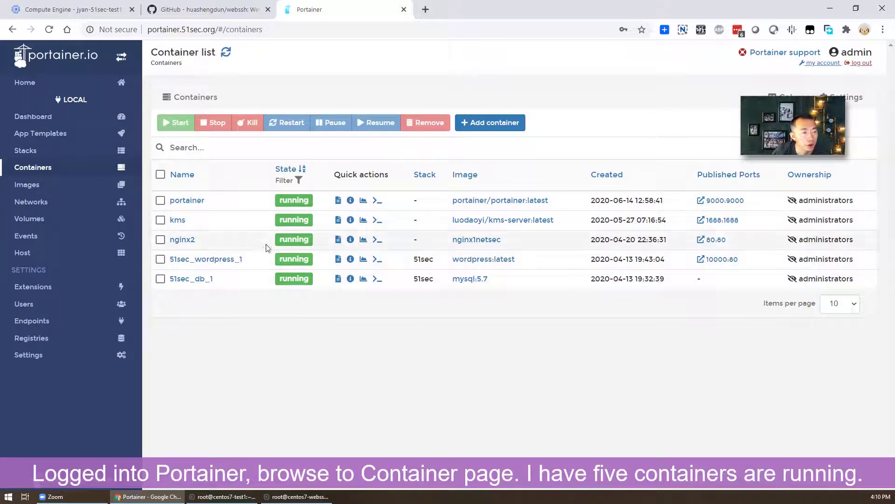
pyautogui.click(491, 122)
# - Name the container webssh and set its image to webssh from DockerHub
pyautogui.click(400, 105)
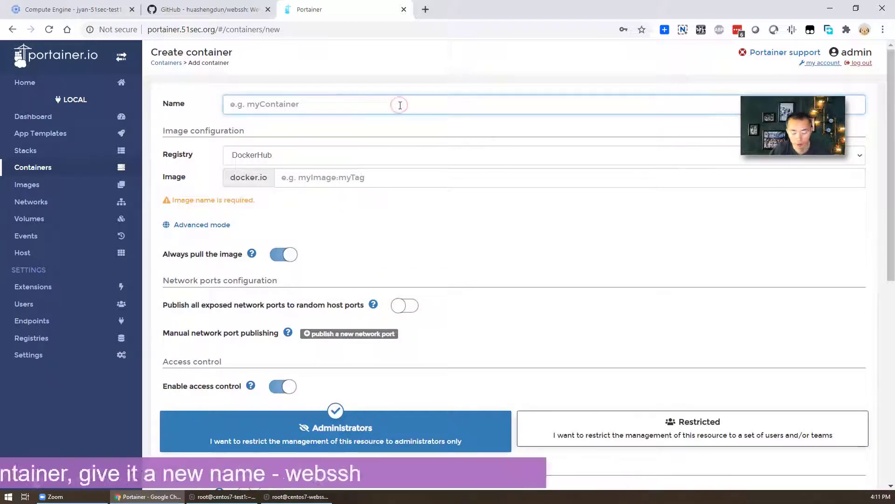
pyautogui.write('webssh')
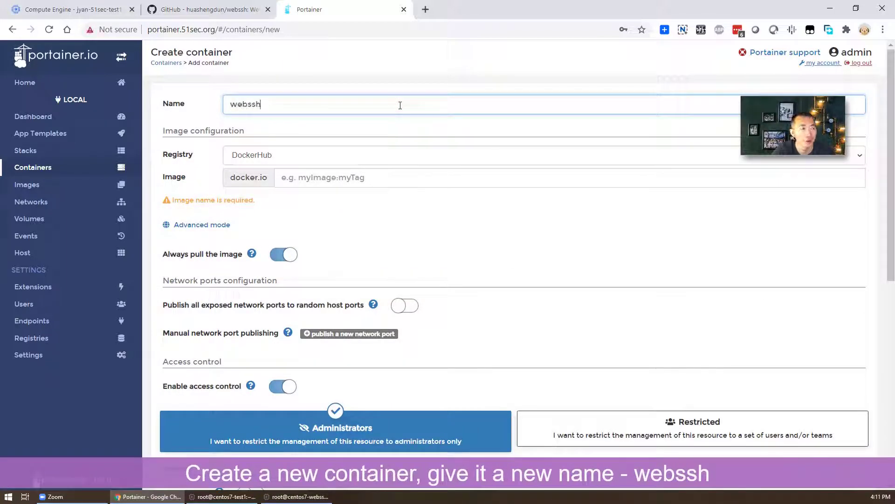
pyautogui.click(400, 156)
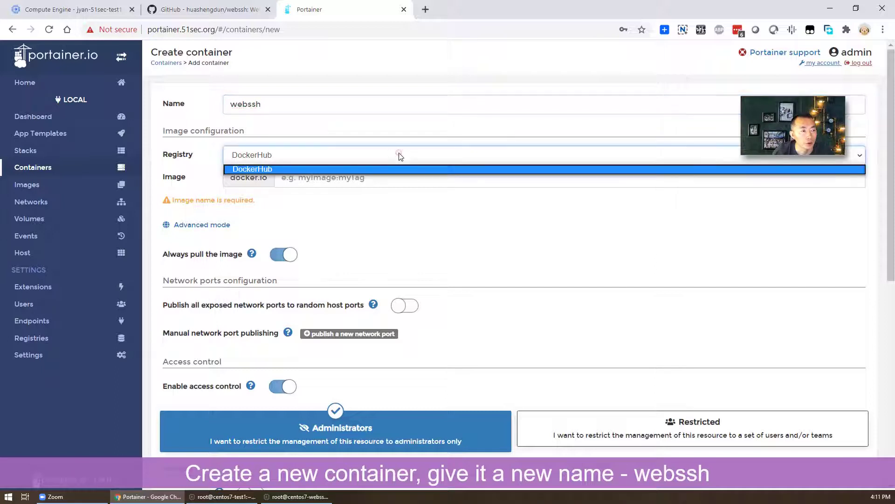
pyautogui.click(402, 167)
pyautogui.click(402, 179)
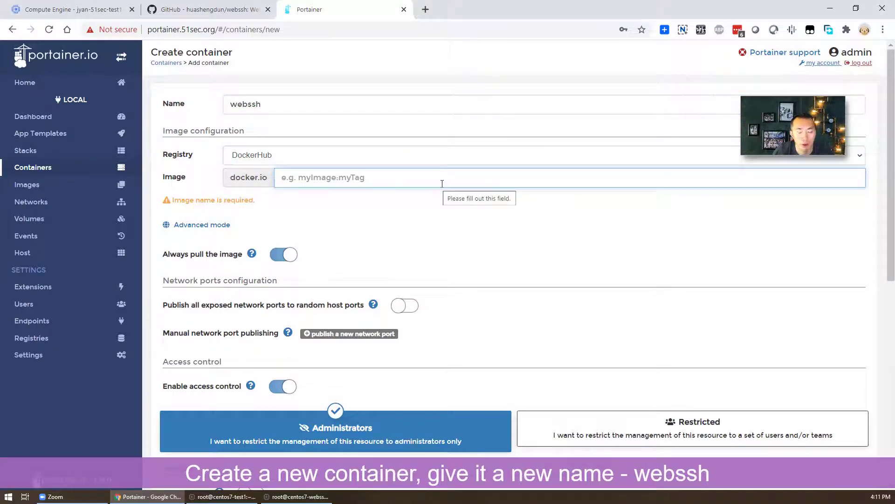
pyautogui.write('webssh')
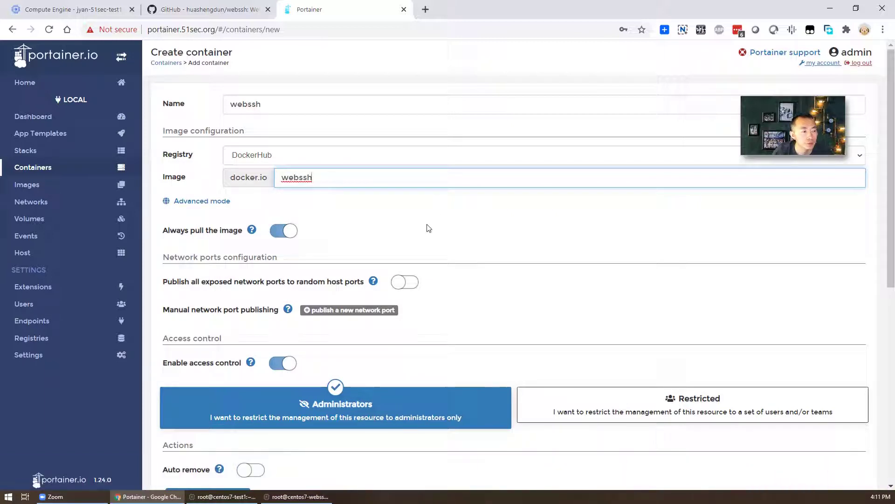
pyautogui.scroll(-1, 415, 264)
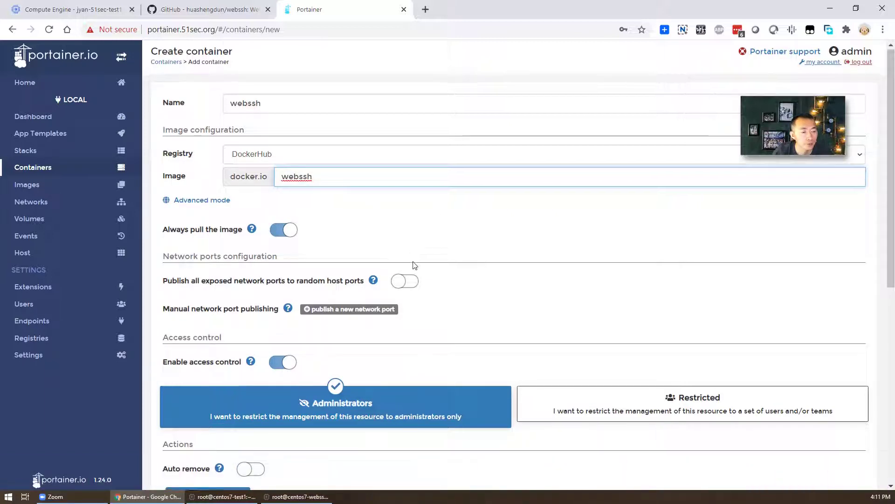
pyautogui.scroll(-1, 419, 269)
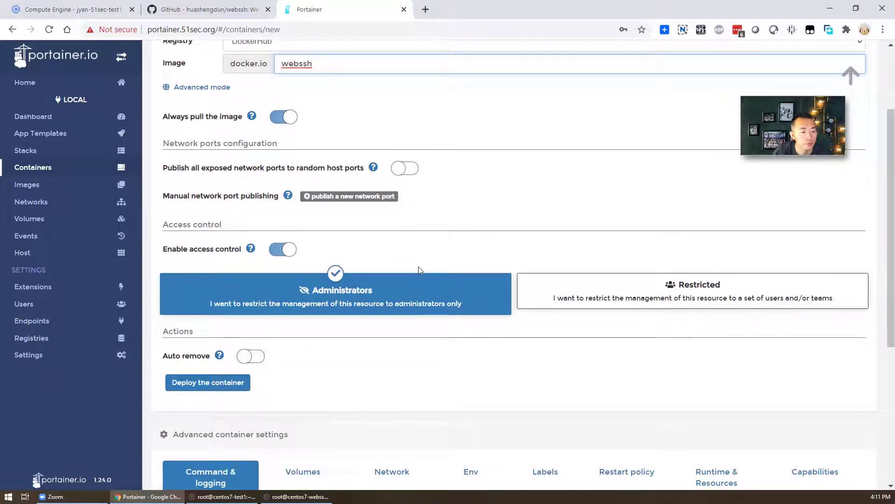
pyautogui.click(252, 198)
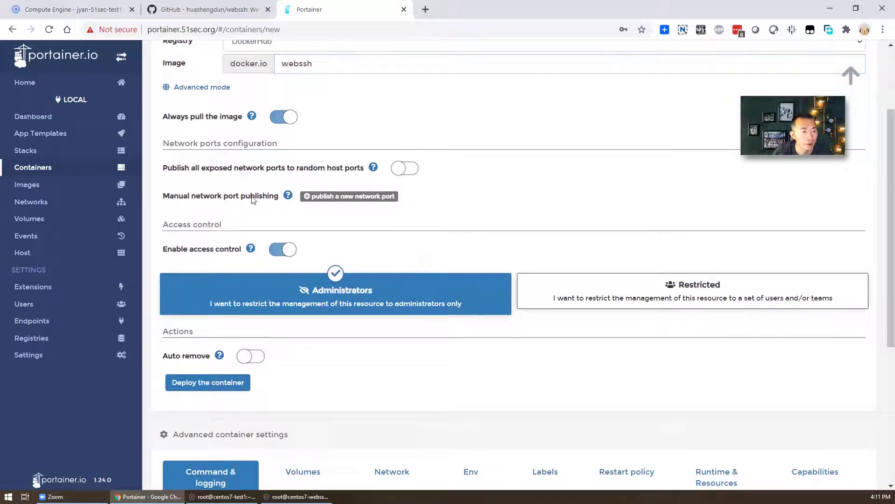
# - Publish a port mapping host port 8000 to container port 8000
pyautogui.click(368, 201)
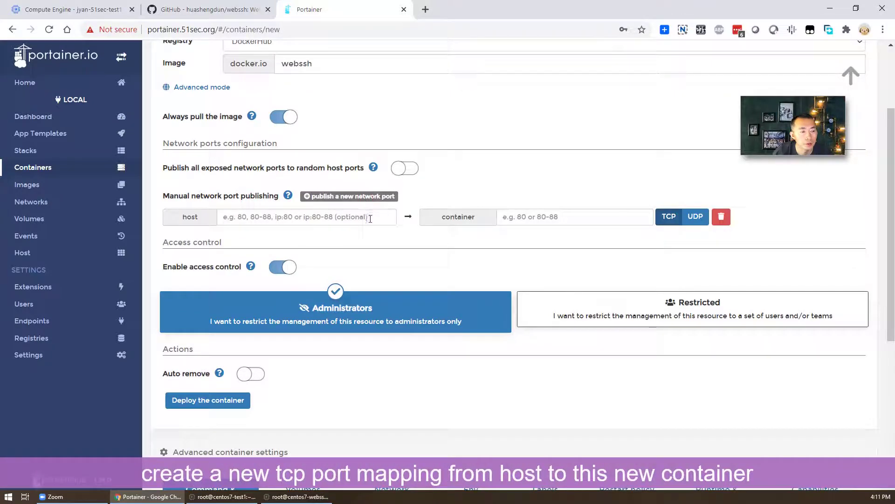
pyautogui.click(370, 218)
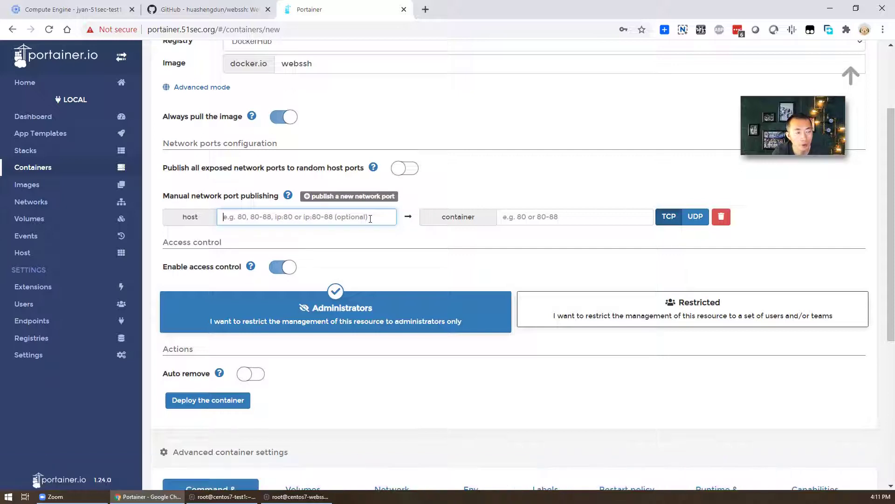
pyautogui.write('8000')
pyautogui.press('Tab')
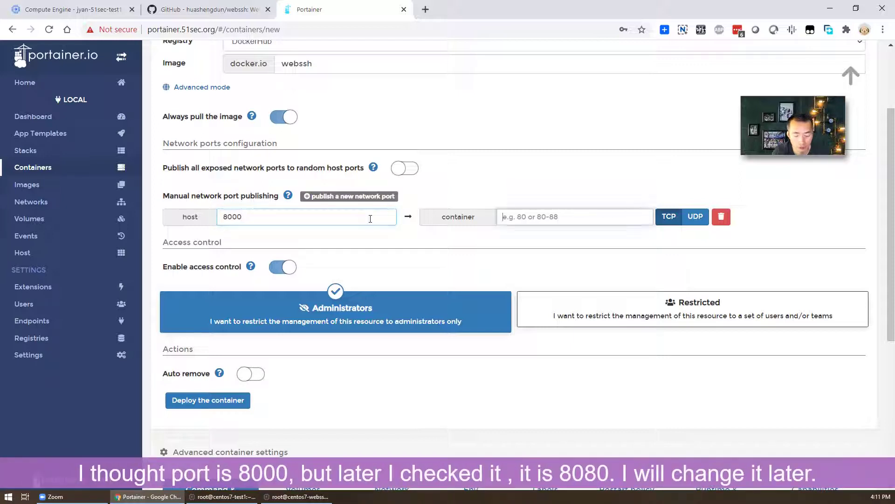
pyautogui.write('8000')
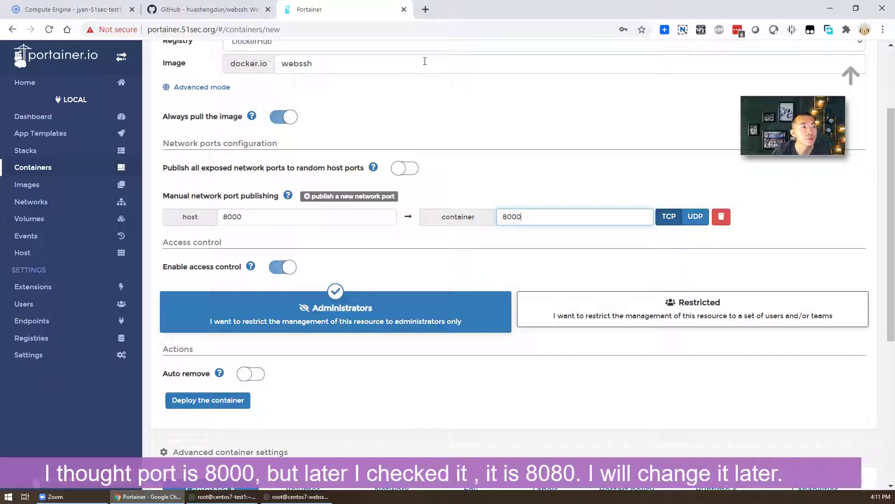
# - Look up 'docker.io webssh' and read the snsyzb/webssh Docker Hub usage notes showing port 8080
pyautogui.click(426, 12)
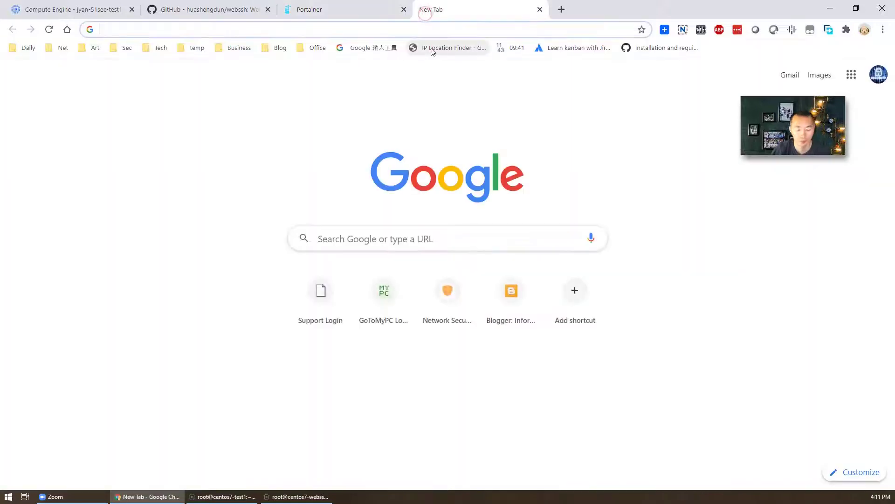
pyautogui.write('docker.io')
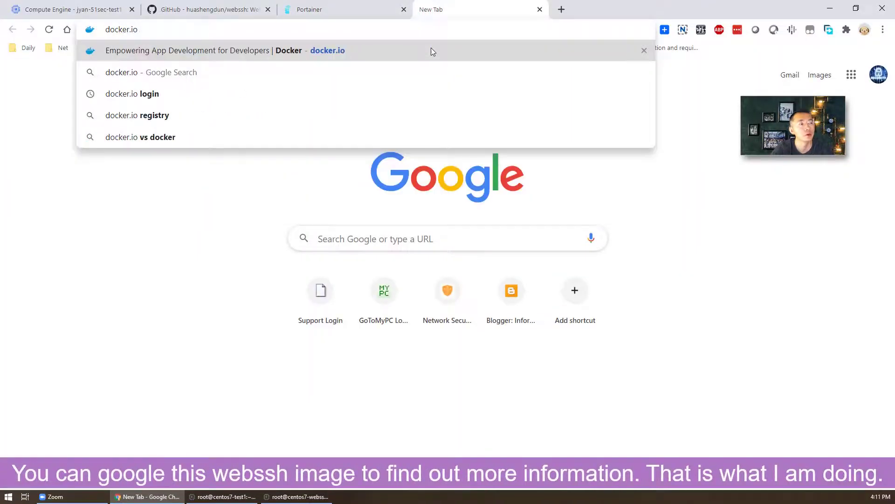
pyautogui.write(' webssh')
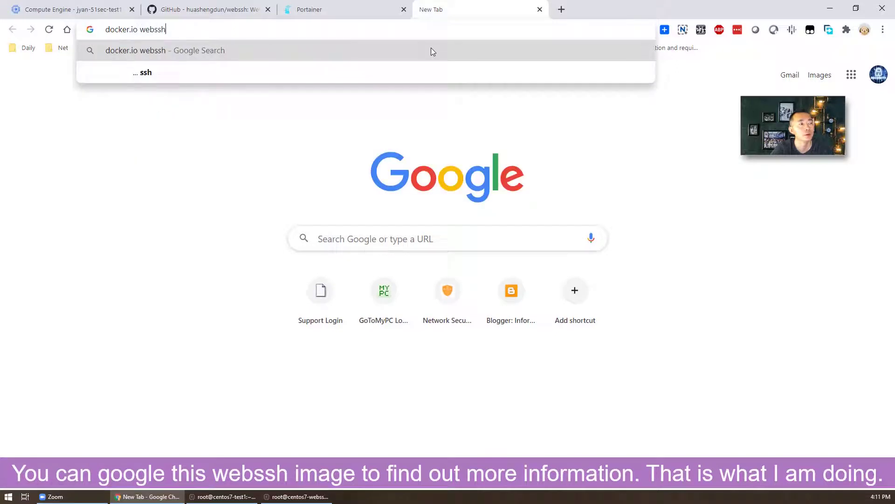
pyautogui.press('Return')
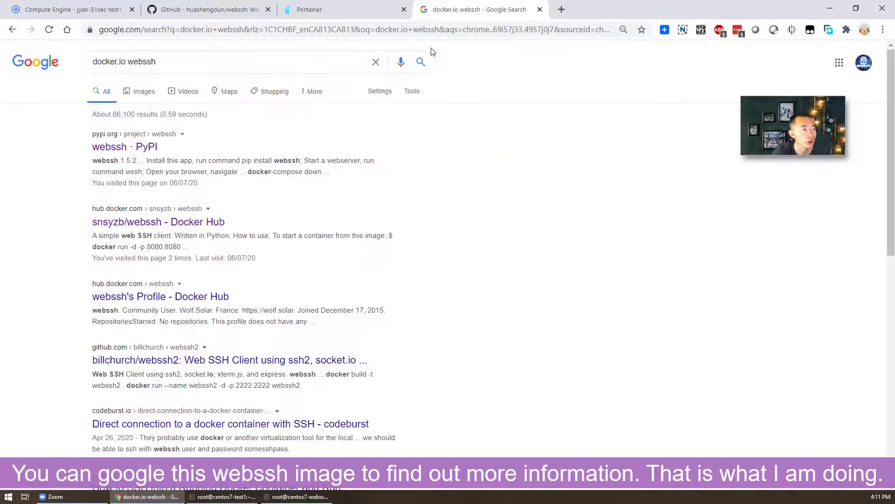
pyautogui.click(201, 223)
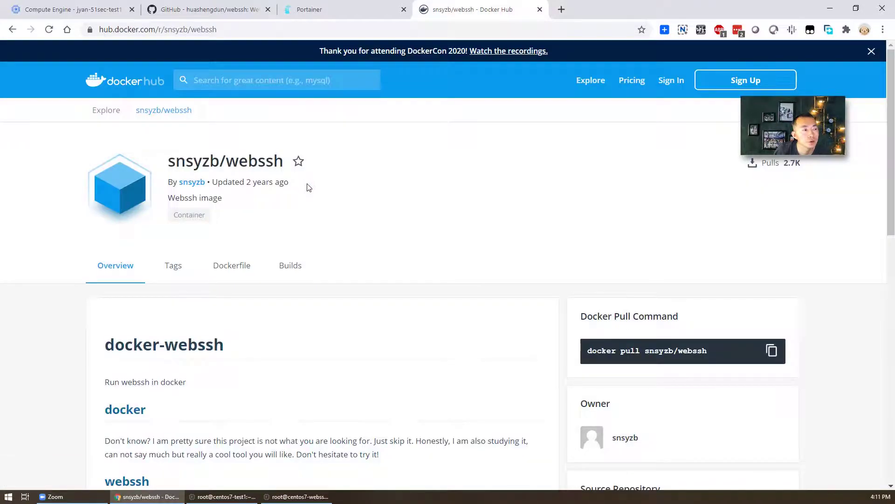
pyautogui.scroll(-3, 241, 297)
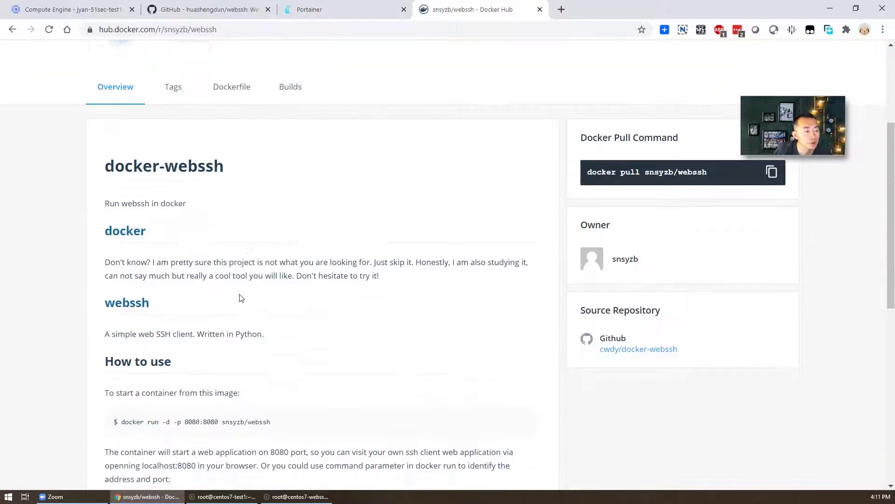
pyautogui.scroll(-5, 241, 297)
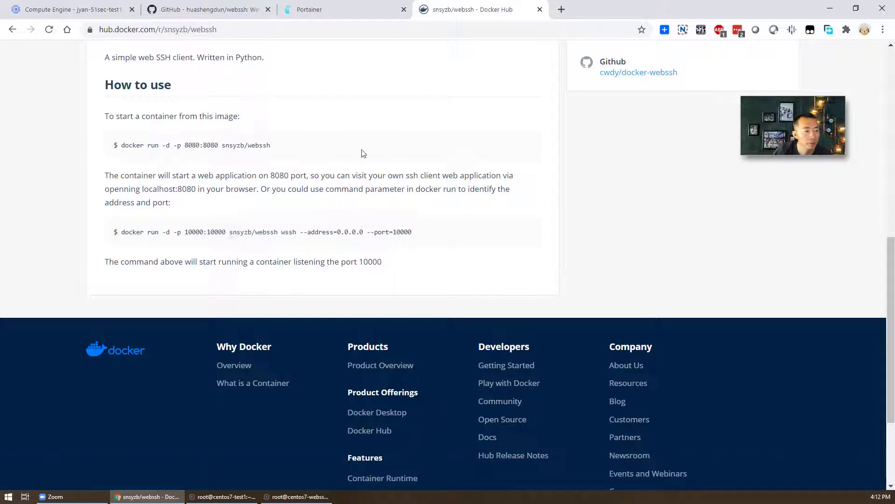
pyautogui.click(345, 8)
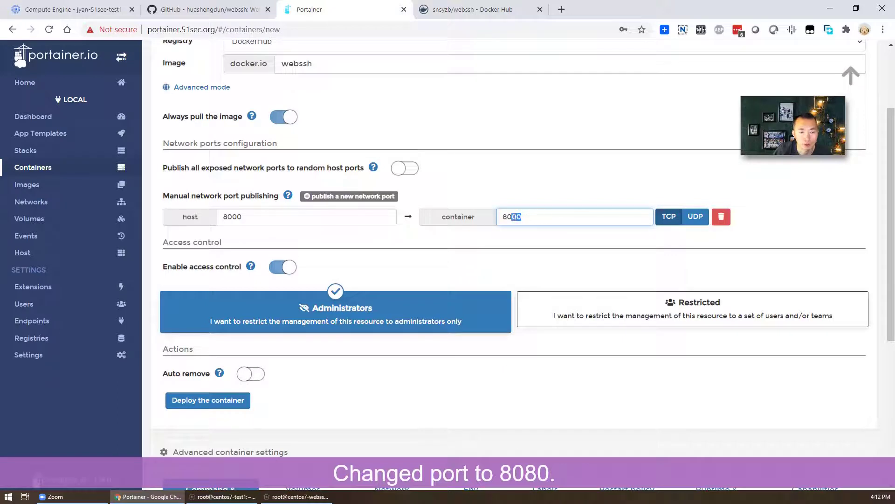
# - Change the ports to 8080:8080 and deploy, which fails with 'No such image: webssh:latest'
pyautogui.write('8')
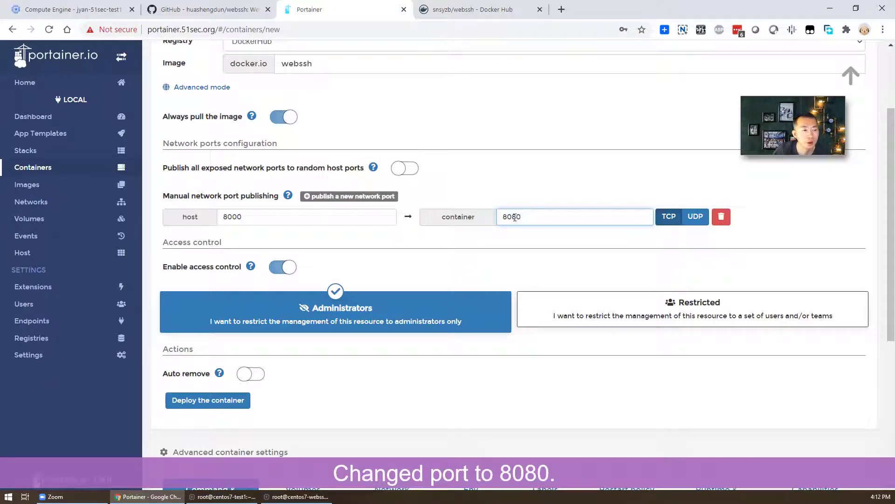
pyautogui.moveTo(242, 216); pyautogui.dragTo(233, 215)
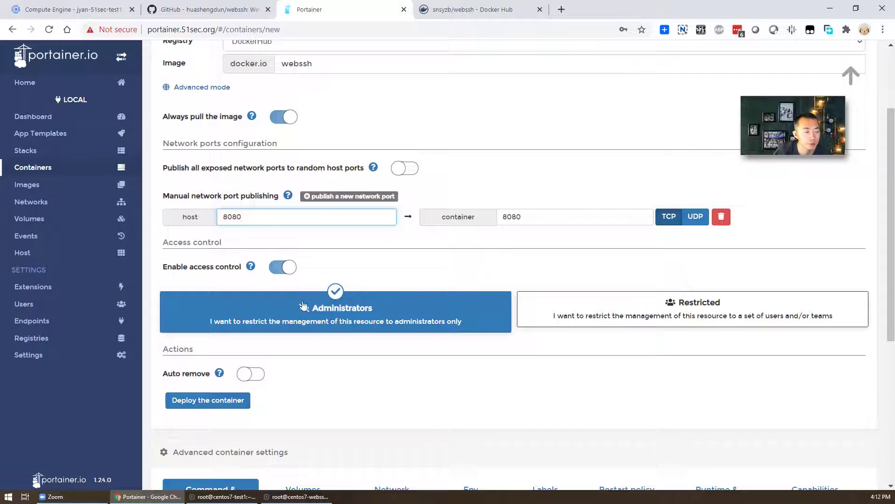
pyautogui.scroll(-3, 283, 281)
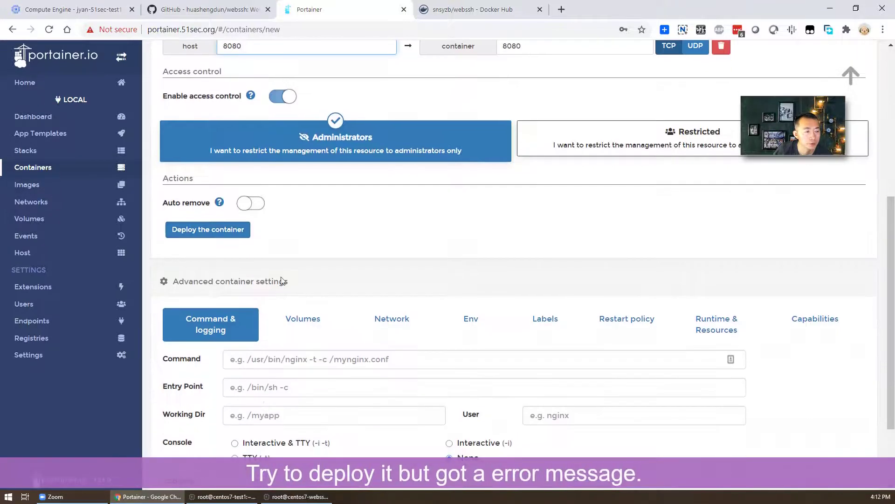
pyautogui.click(245, 233)
pyautogui.scroll(-3, 300, 298)
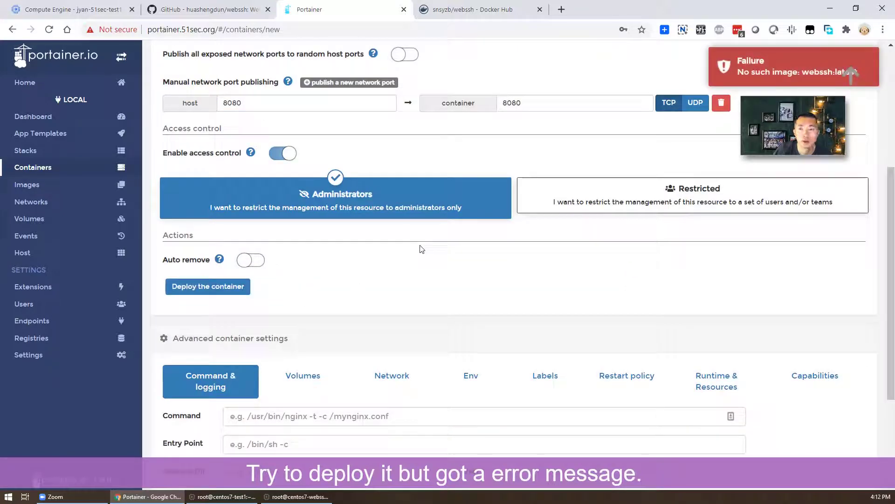
pyautogui.scroll(3, 492, 166)
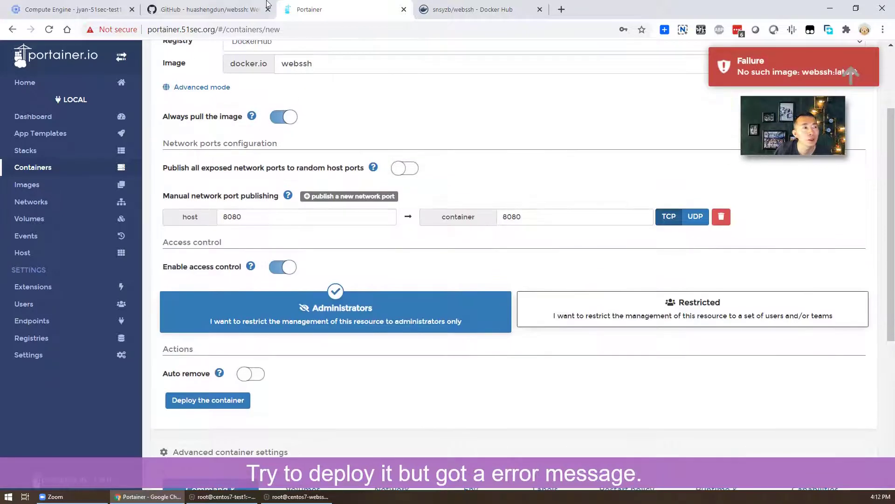
pyautogui.click(270, 15)
# - Copy the image path snsyzb/webssh from the Docker Hub docker run example
pyautogui.click(340, 9)
pyautogui.click(467, 10)
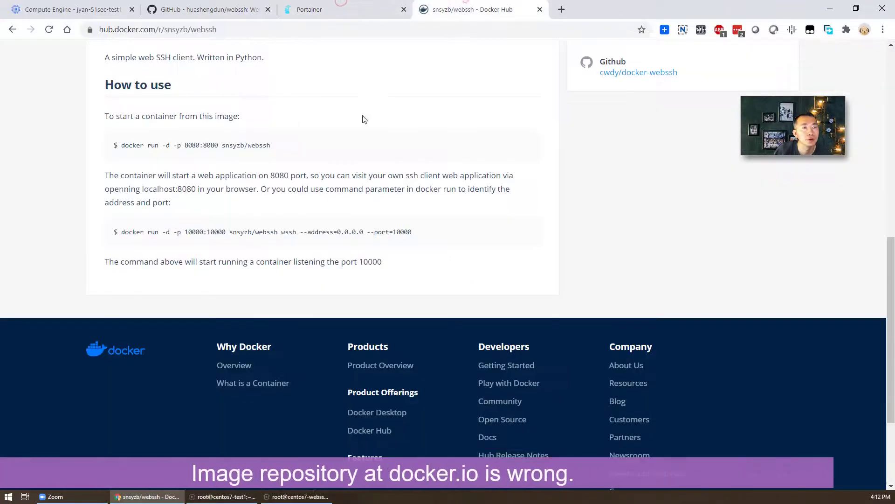
pyautogui.scroll(4, 270, 171)
pyautogui.scroll(6, 207, 132)
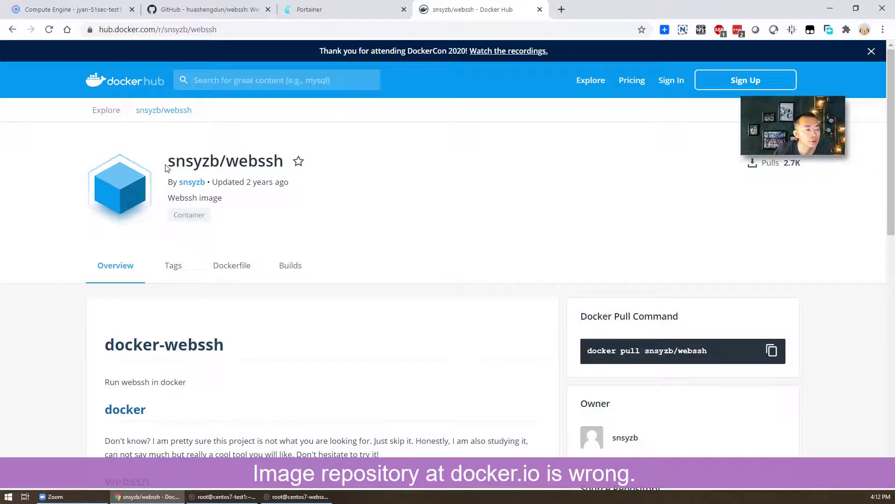
pyautogui.moveTo(167, 168); pyautogui.dragTo(165, 167)
pyautogui.scroll(-6, 313, 260)
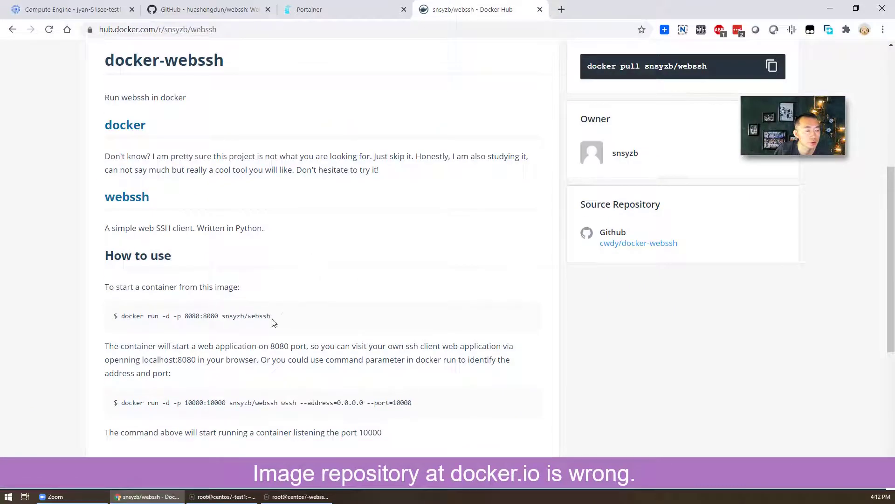
pyautogui.moveTo(273, 322); pyautogui.dragTo(223, 324)
pyautogui.hotkey('ctrl', 'c')
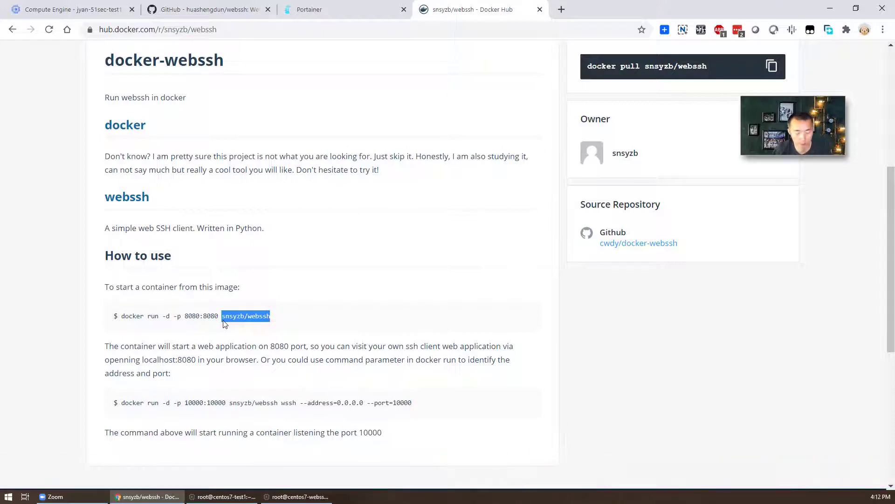
pyautogui.click(327, 10)
# - Replace the container's image name with snsyzb/webssh
pyautogui.scroll(3, 328, 175)
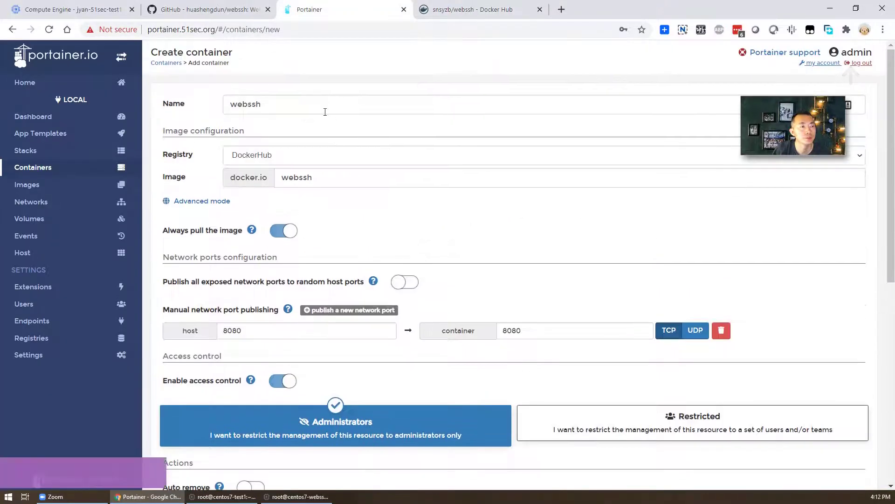
pyautogui.doubleClick(328, 175)
pyautogui.hotkey('ctrl', 'v')
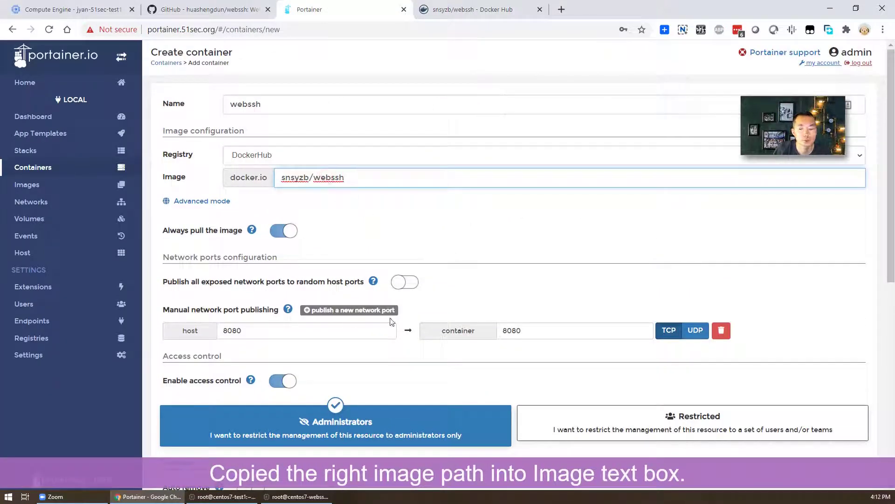
pyautogui.scroll(-2, 336, 341)
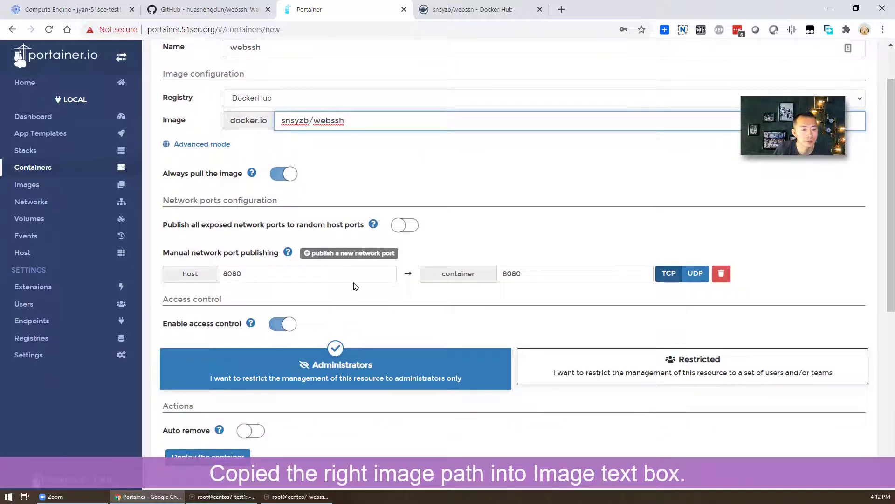
pyautogui.click(664, 278)
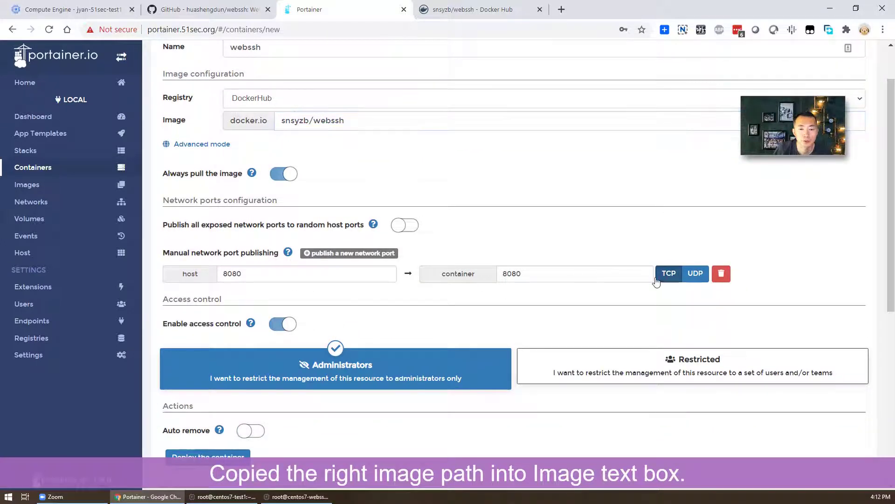
# - Set the restart policy to Always and deploy the webssh container
pyautogui.scroll(-3, 283, 349)
pyautogui.scroll(-2, 266, 342)
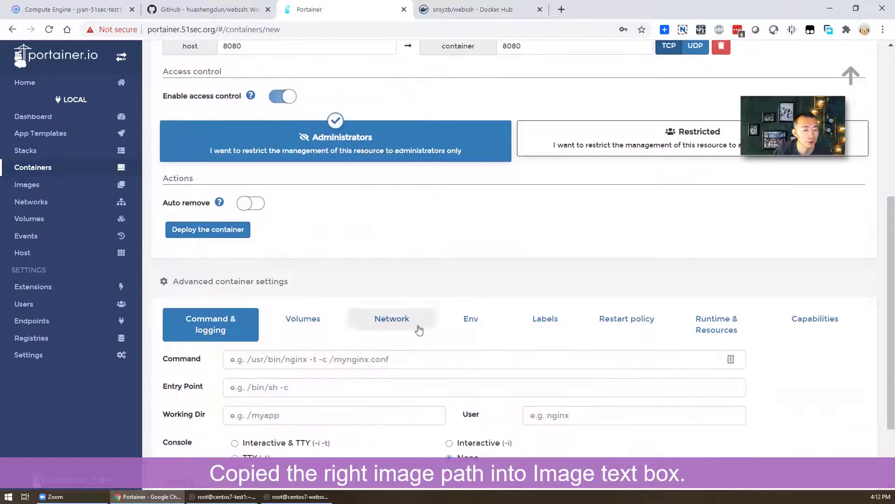
pyautogui.scroll(-2, 461, 335)
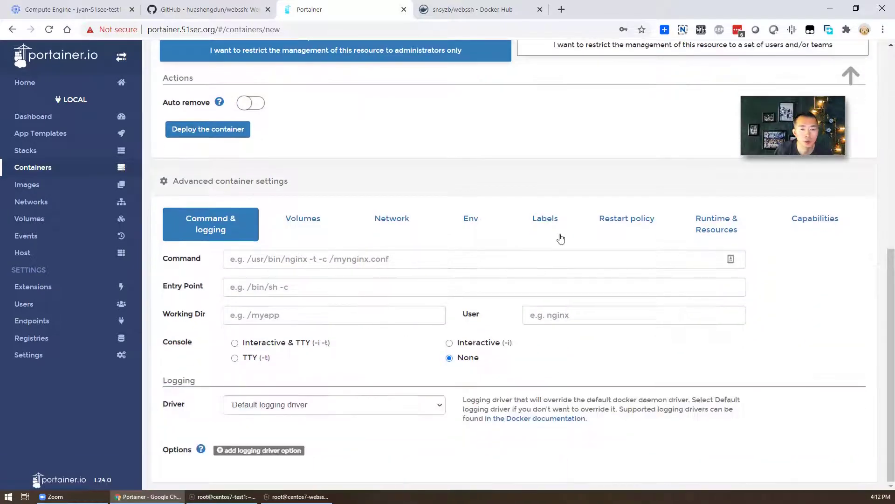
pyautogui.click(610, 228)
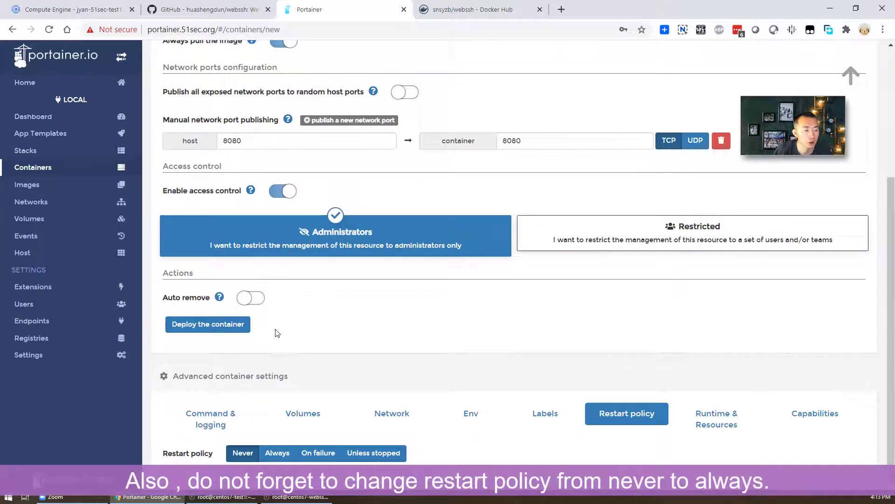
pyautogui.click(277, 451)
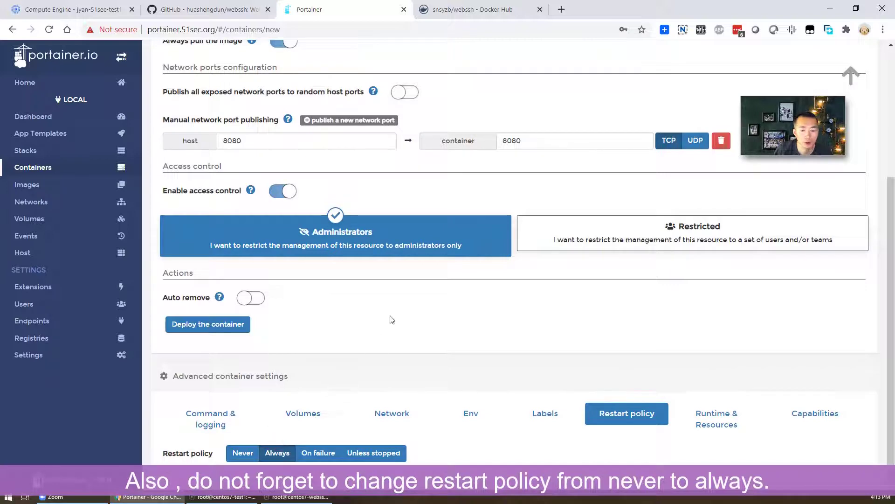
pyautogui.scroll(4, 390, 319)
pyautogui.scroll(-4, 390, 314)
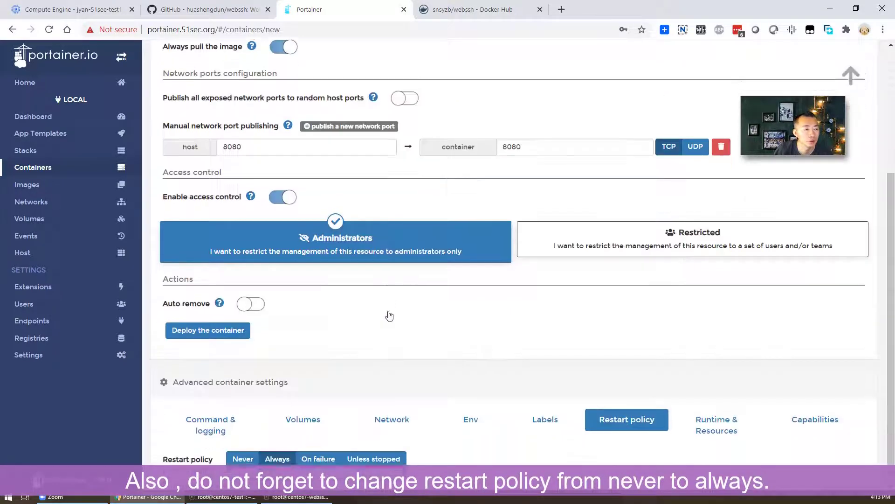
pyautogui.click(216, 324)
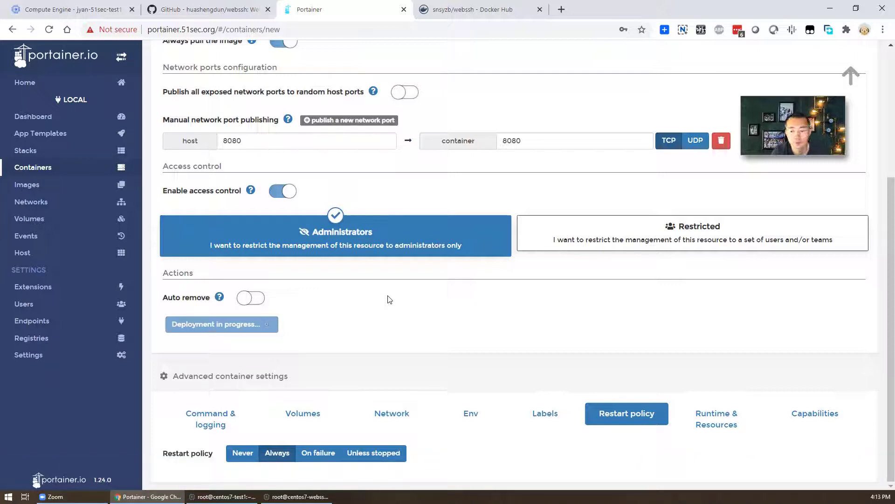
# - Return to the browser and open a new Chrome tab
pyautogui.hotkey('alt', 'Tab')
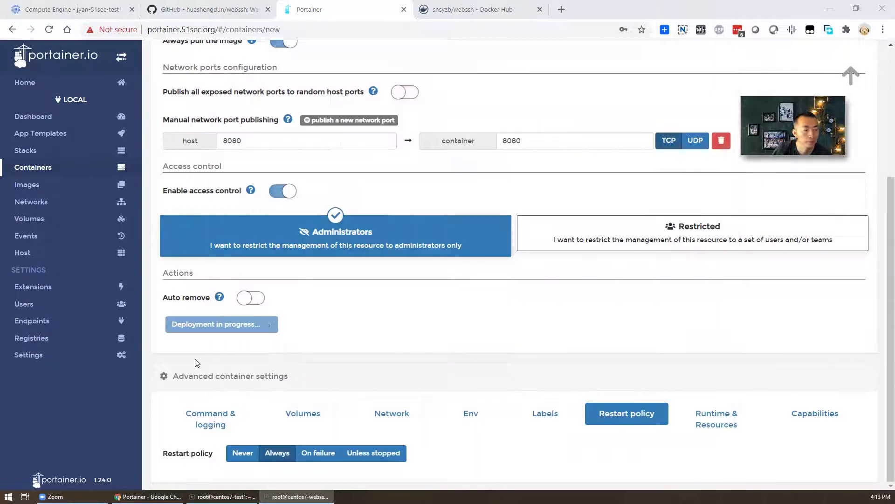
pyautogui.click(197, 363)
pyautogui.scroll(4, 289, 360)
pyautogui.scroll(-4, 306, 369)
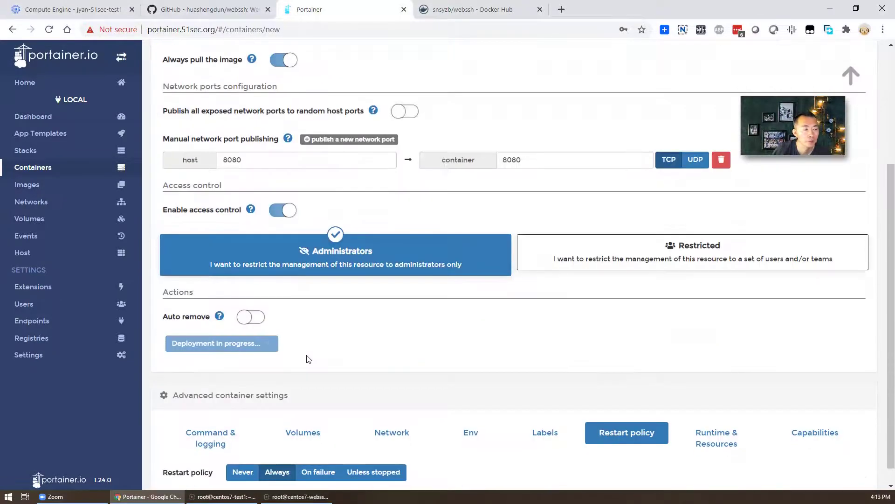
pyautogui.click(562, 10)
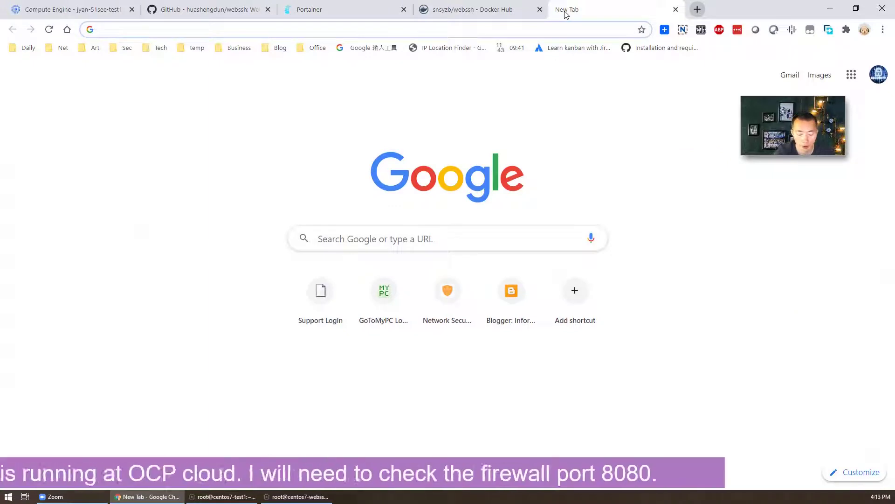
# - Find the Oracle Cloud sign-in page and sign in with the cloud account name
pyautogui.write('oracle ')
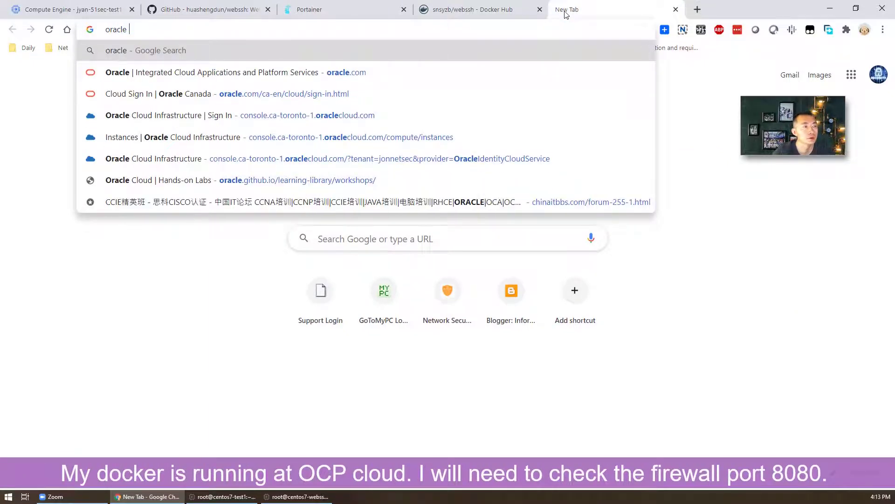
pyautogui.write('cloud sign')
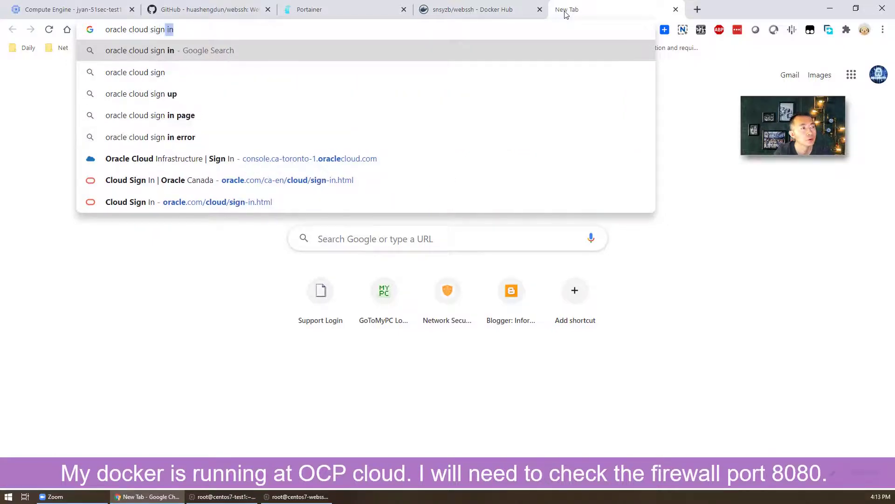
pyautogui.press('Return')
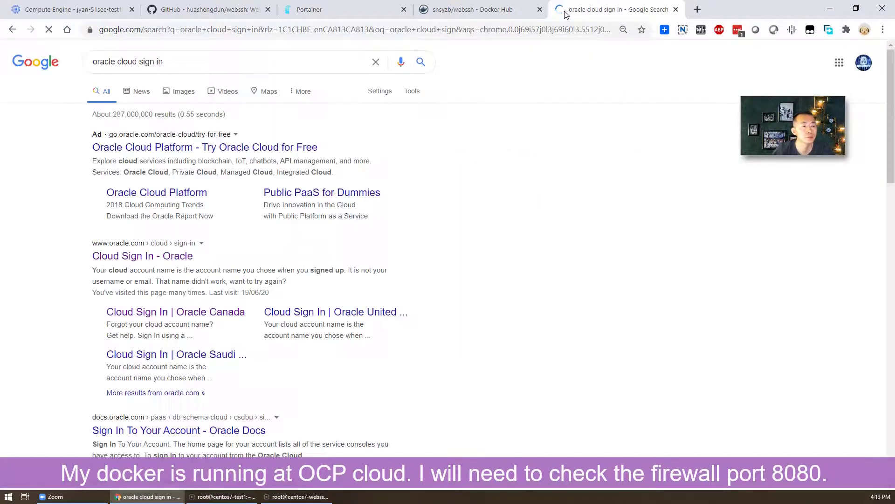
pyautogui.click(179, 256)
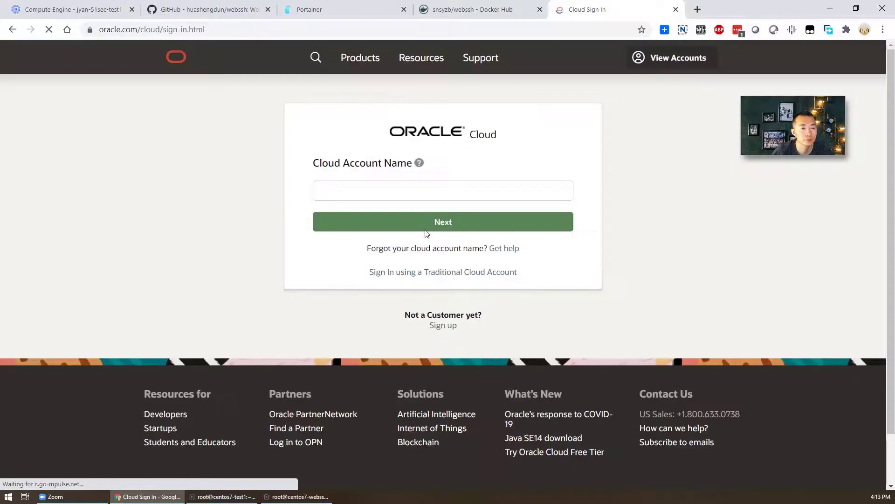
pyautogui.click(420, 194)
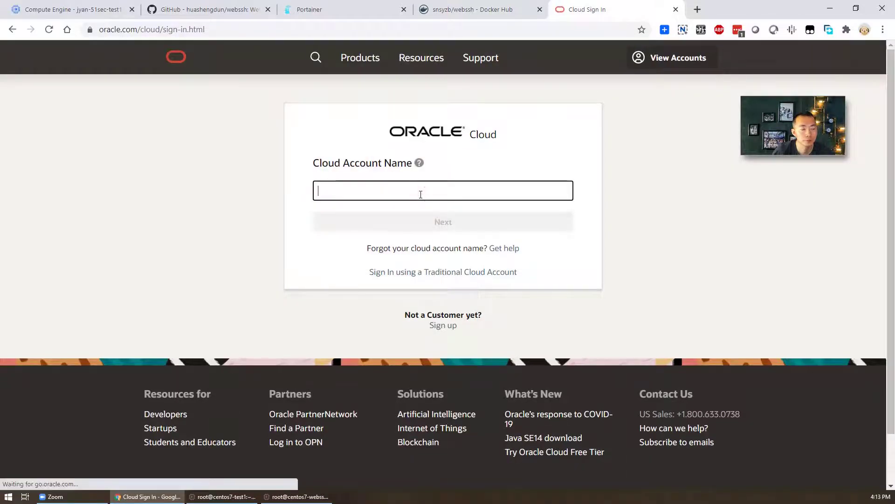
pyautogui.write('johnyan')
pyautogui.press('Return')
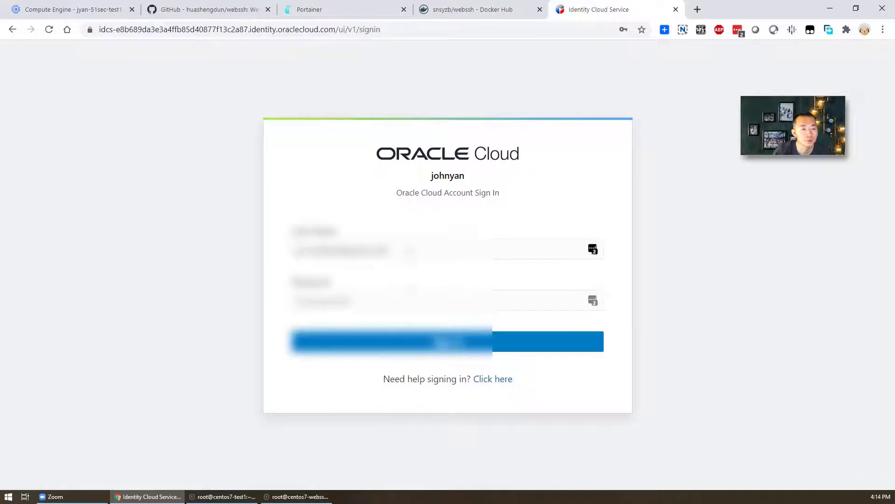
pyautogui.click(439, 341)
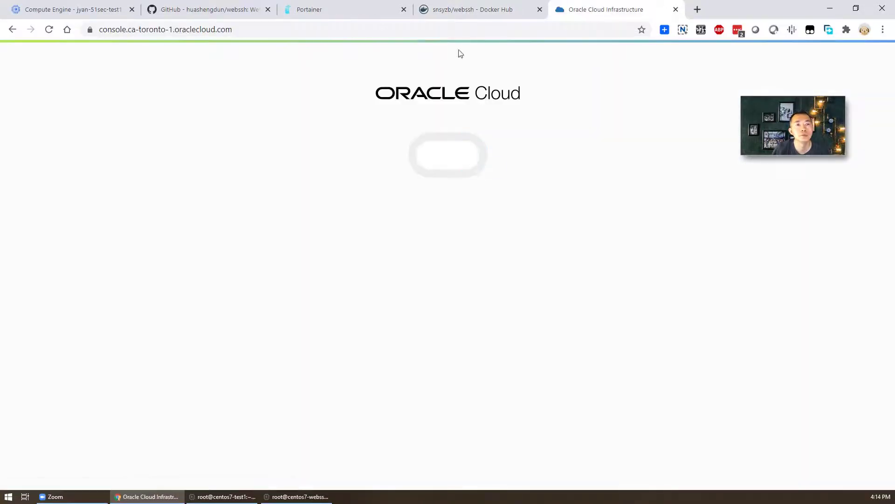
# - Open the Ubuntu18-Docker instance in the root compartment and its Linux-sg-1 security group
pyautogui.click(462, 9)
pyautogui.click(376, 6)
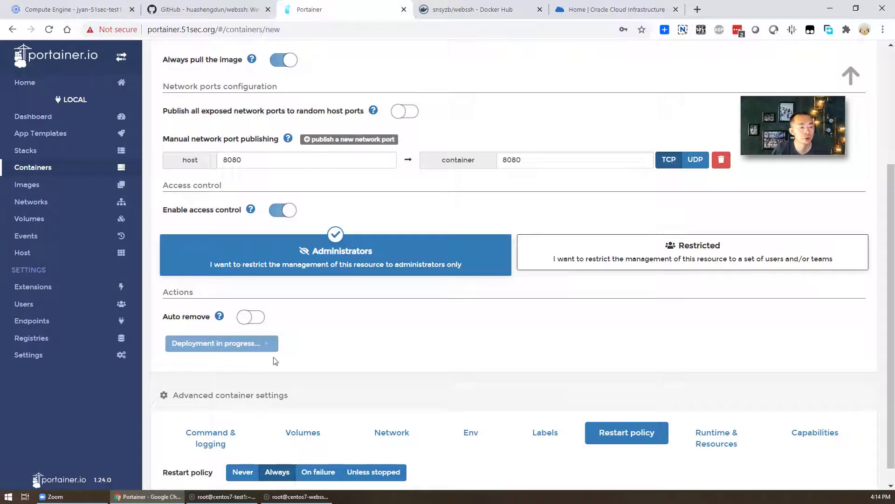
pyautogui.click(608, 8)
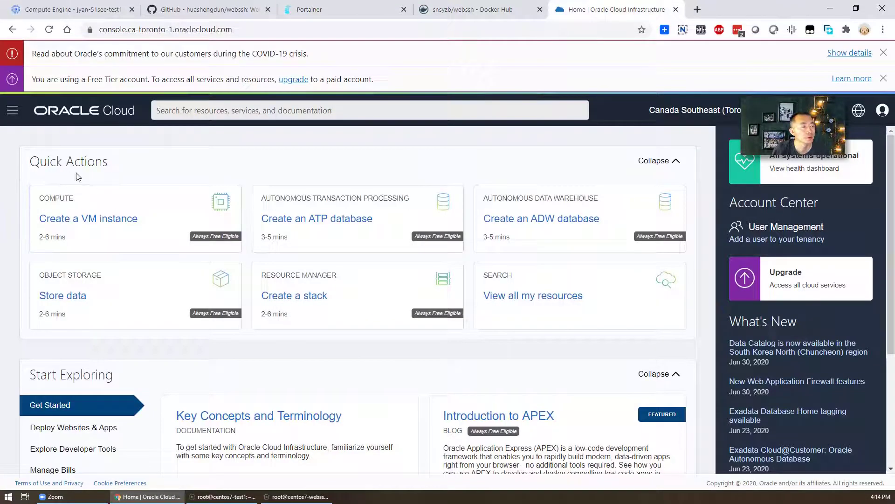
pyautogui.click(12, 110)
pyautogui.moveTo(70, 156)
pyautogui.click(195, 158)
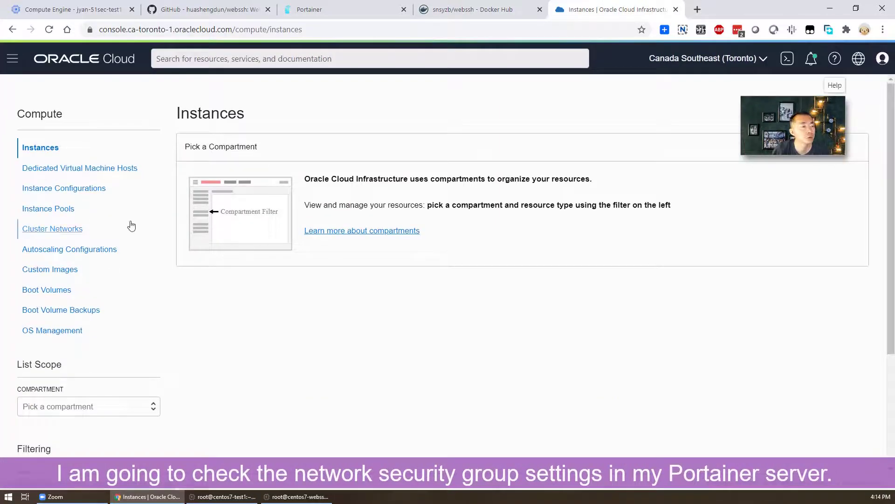
pyautogui.click(74, 406)
pyautogui.click(77, 424)
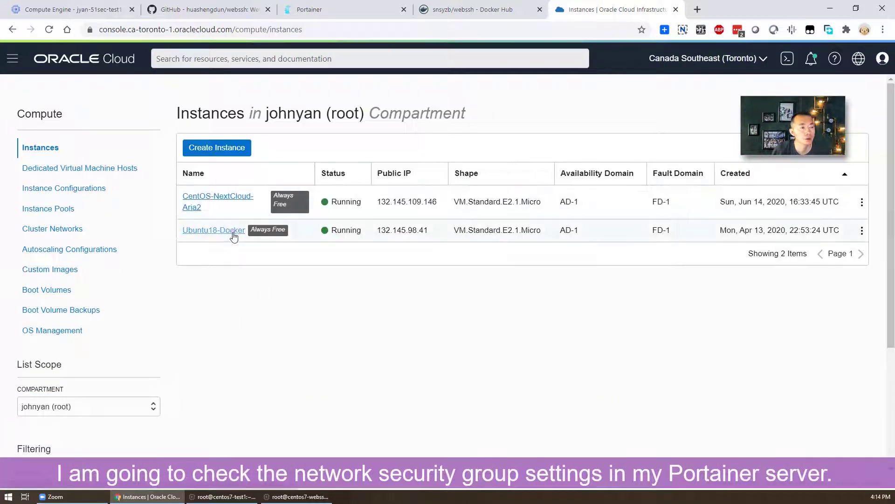
pyautogui.click(234, 236)
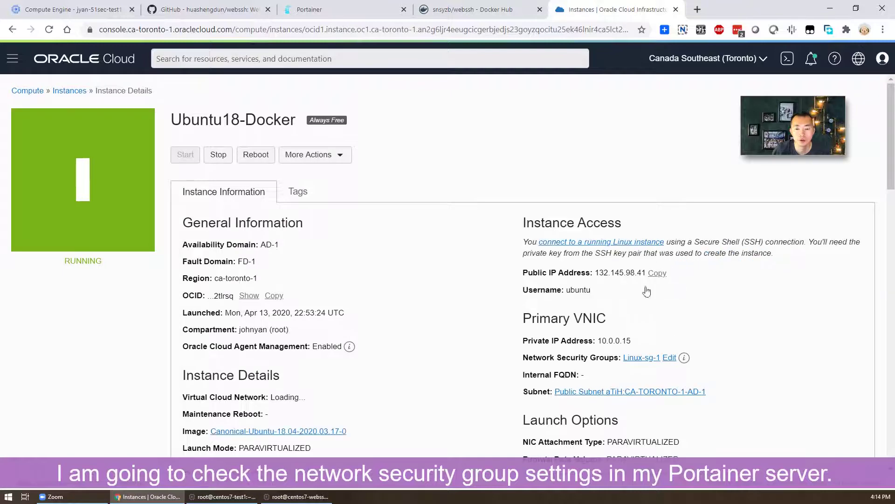
pyautogui.click(643, 357)
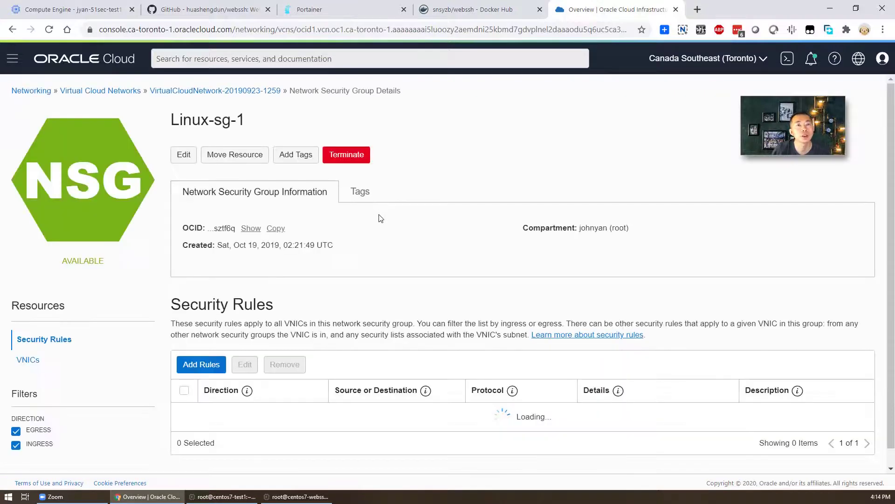
# - Check the Linux-sg-1 security rules for the port 8080 ingress rule
pyautogui.scroll(-10, 356, 317)
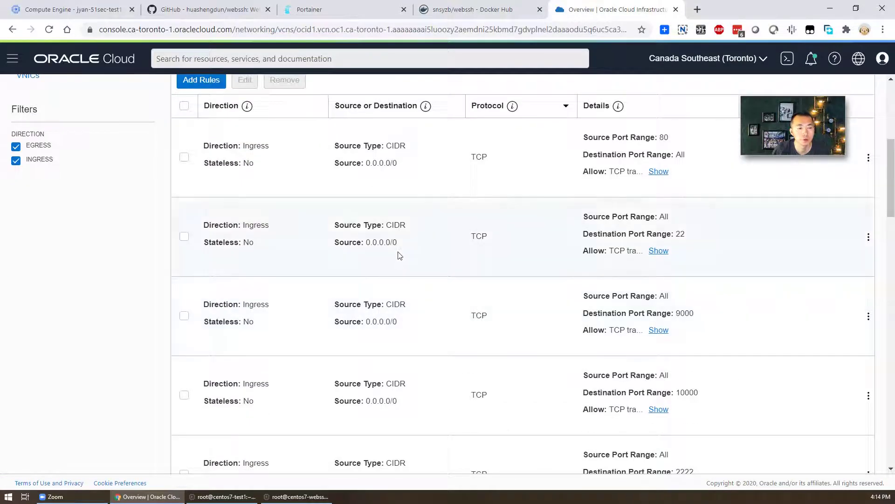
pyautogui.scroll(4, 391, 264)
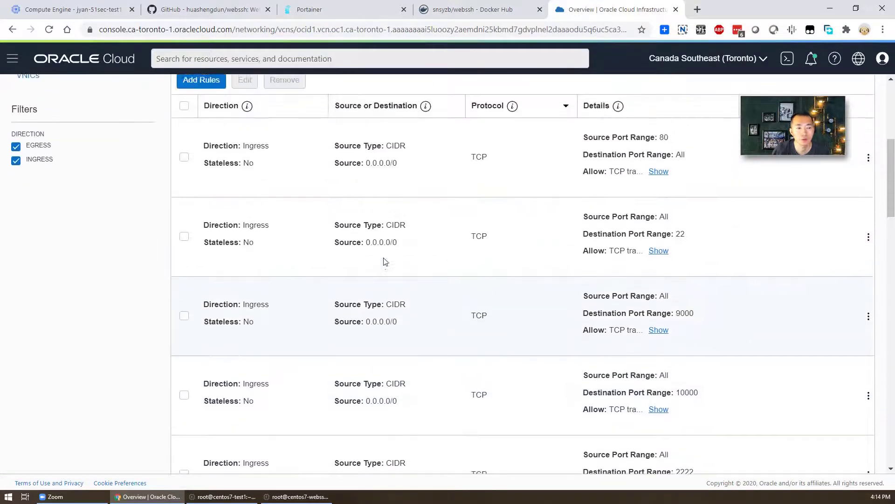
pyautogui.scroll(-10, 702, 299)
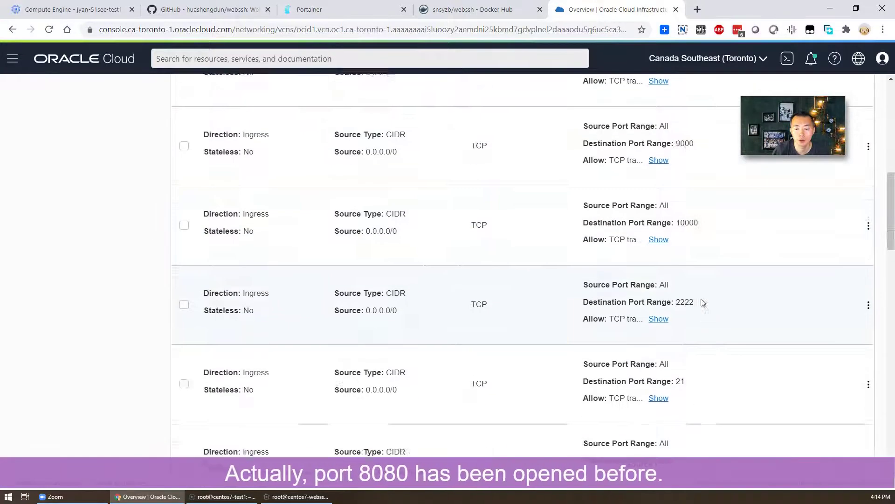
pyautogui.scroll(-3, 707, 325)
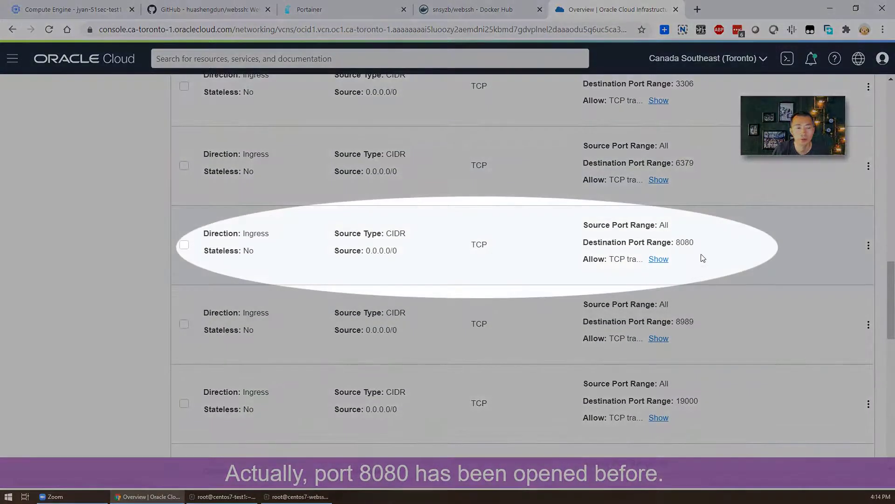
pyautogui.scroll(13, 473, 130)
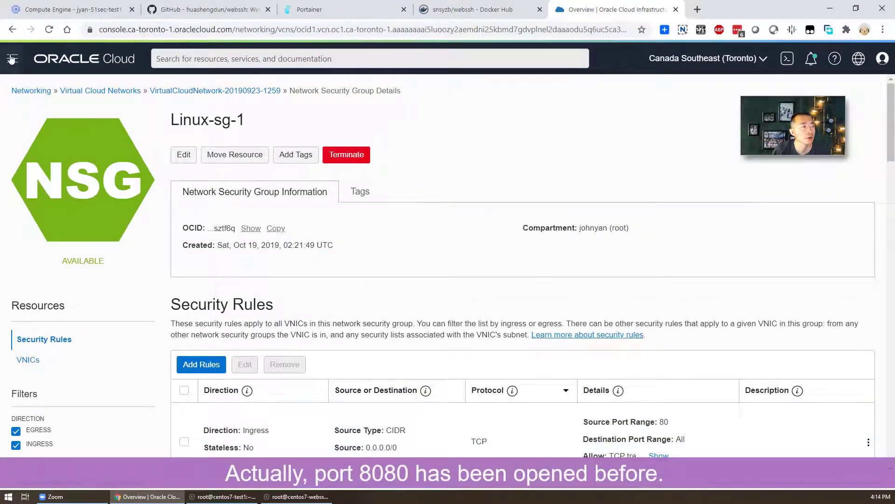
# - Copy the Ubuntu18-Docker instance's public IP and return to Portainer's container list
pyautogui.click(11, 31)
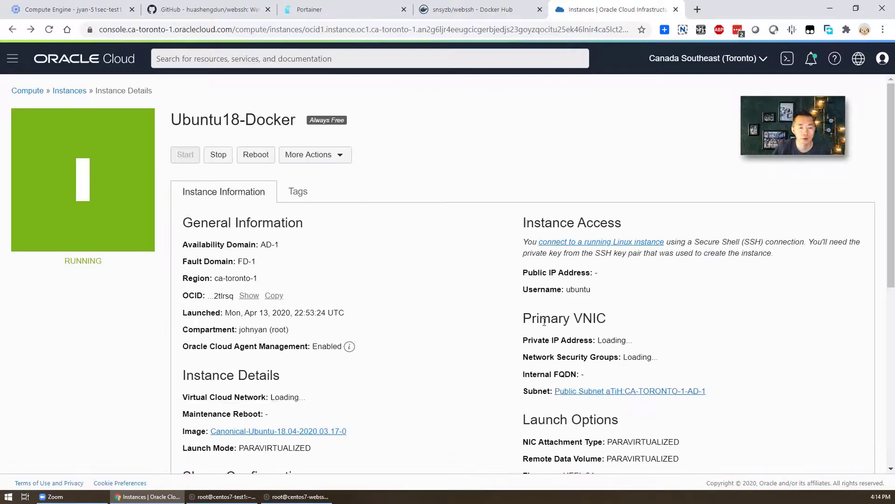
pyautogui.scroll(-2, 507, 335)
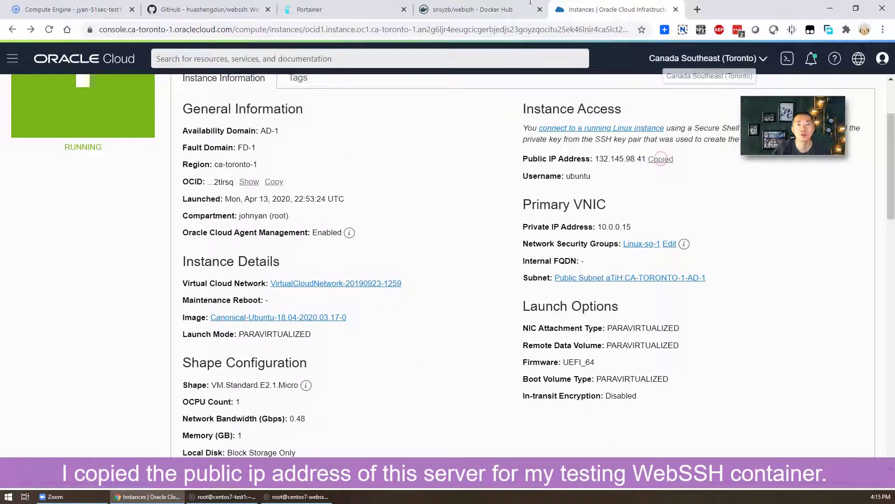
pyautogui.click(472, 9)
pyautogui.click(307, 6)
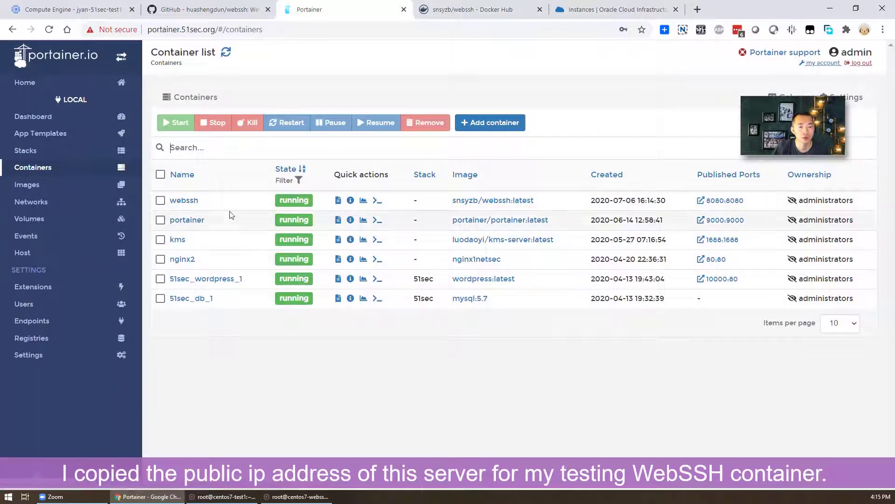
# - Load 132.145.98.41:8080 in a new tab to reach the WebSSH login form
pyautogui.click(698, 8)
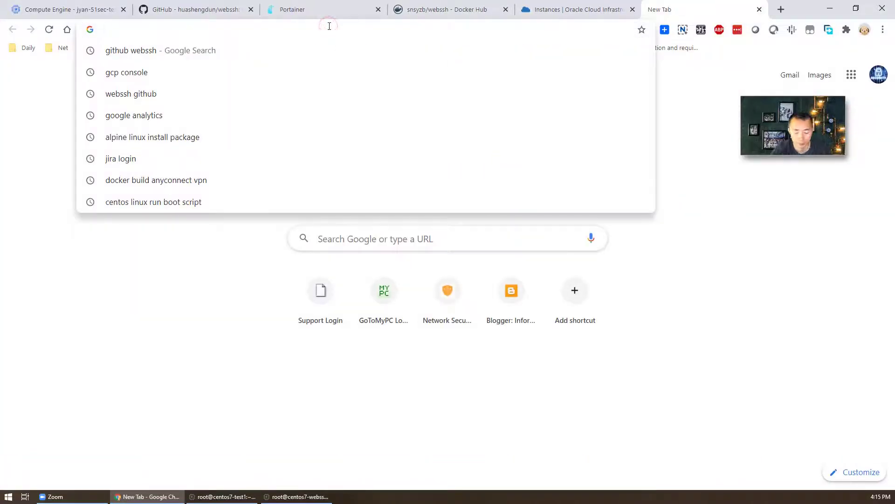
pyautogui.write('132.145.98.41')
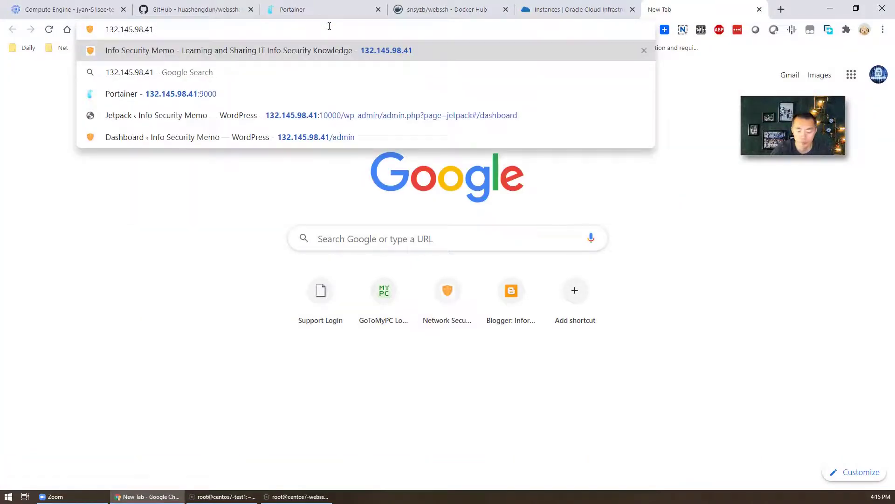
pyautogui.write(':8080')
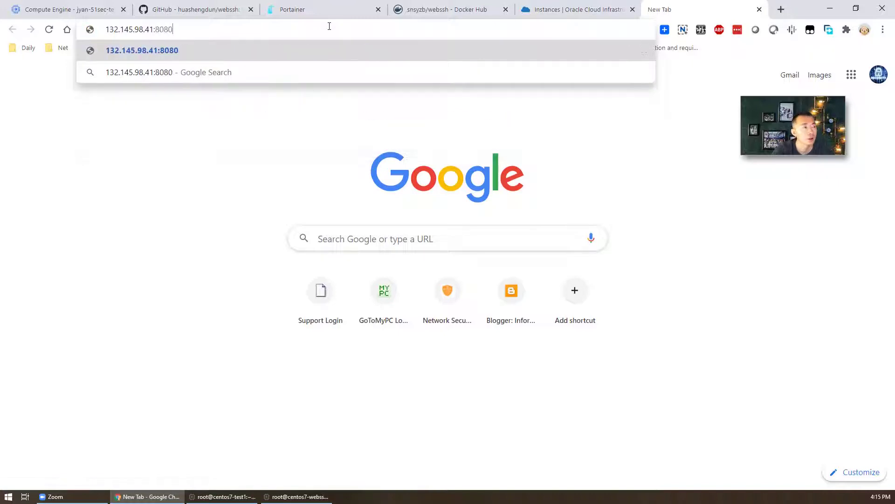
pyautogui.press('Return')
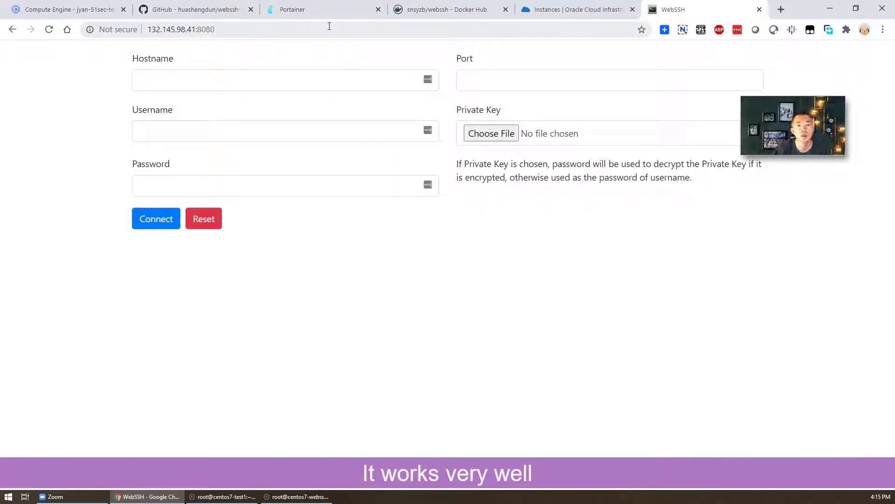
# - Enter hostname 52.186.127.118, the username, the password and port 22, then connect
pyautogui.click(294, 77)
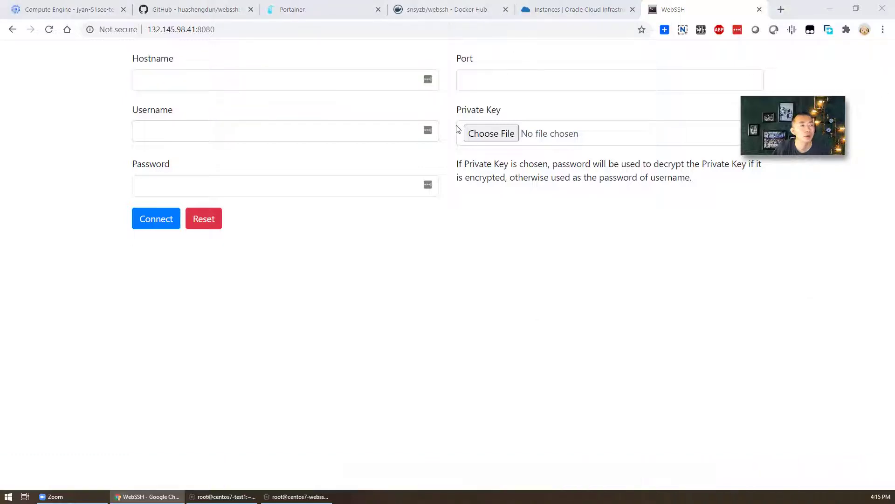
pyautogui.click(274, 80)
pyautogui.write('52.186.127.118')
pyautogui.click(279, 136)
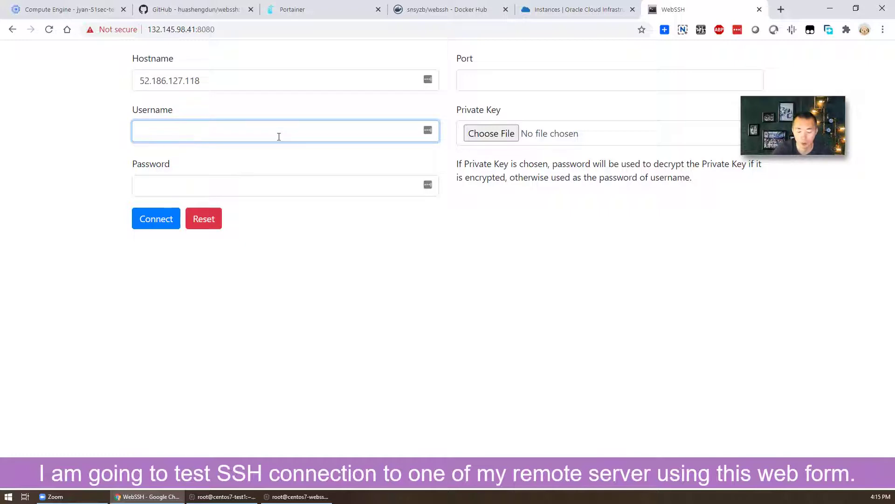
pyautogui.write('netsec')
pyautogui.press('Tab')
pyautogui.press('Tab')
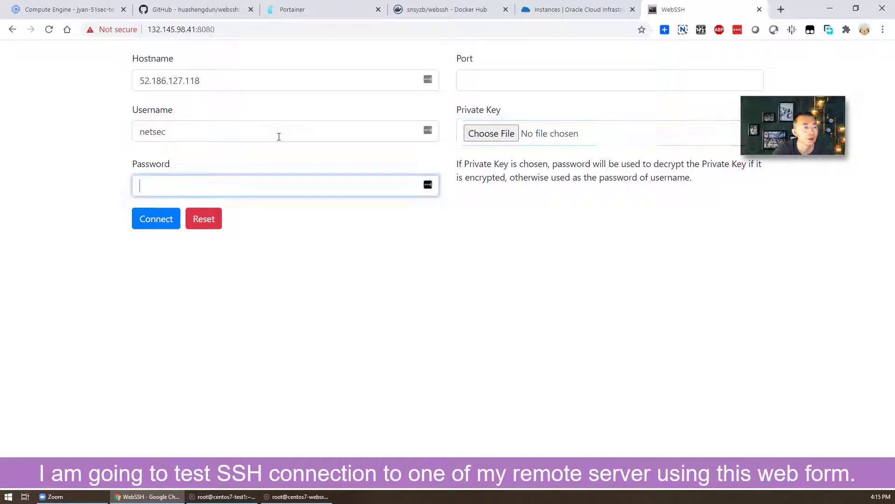
pyautogui.write('•••••••••••')
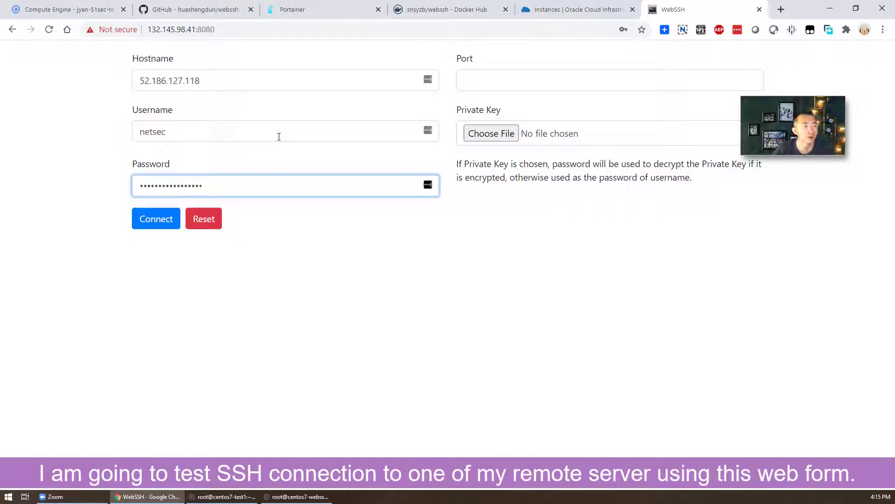
pyautogui.press('Return')
pyautogui.click(497, 83)
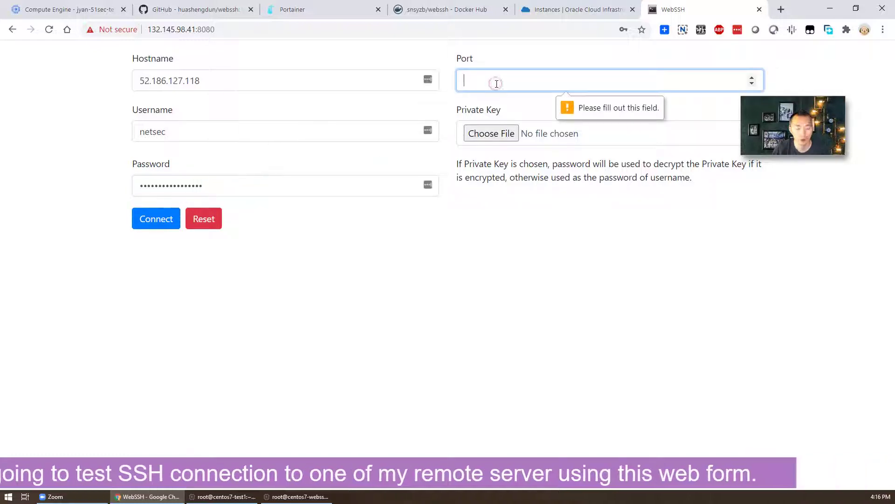
pyautogui.write('22')
pyautogui.click(163, 219)
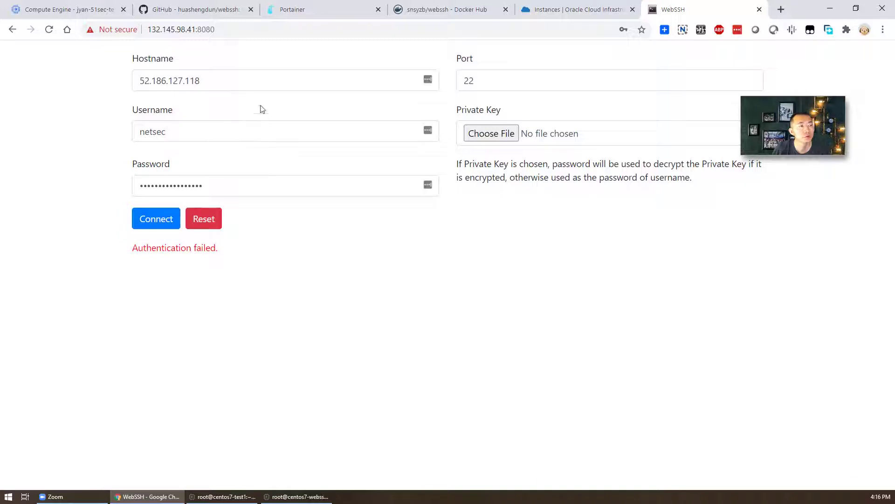
# - Replace the password with the correct one after 'Authentication failed' and connect again
pyautogui.click(257, 82)
pyautogui.doubleClick(234, 187)
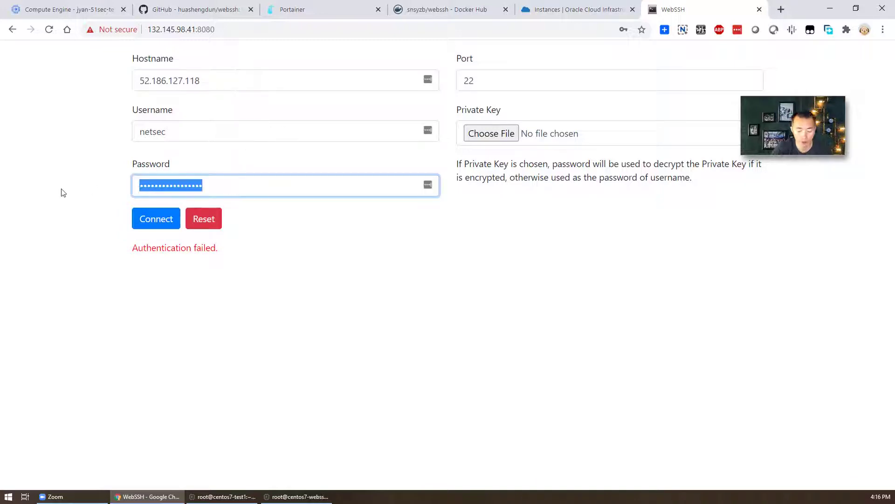
pyautogui.write('•••')
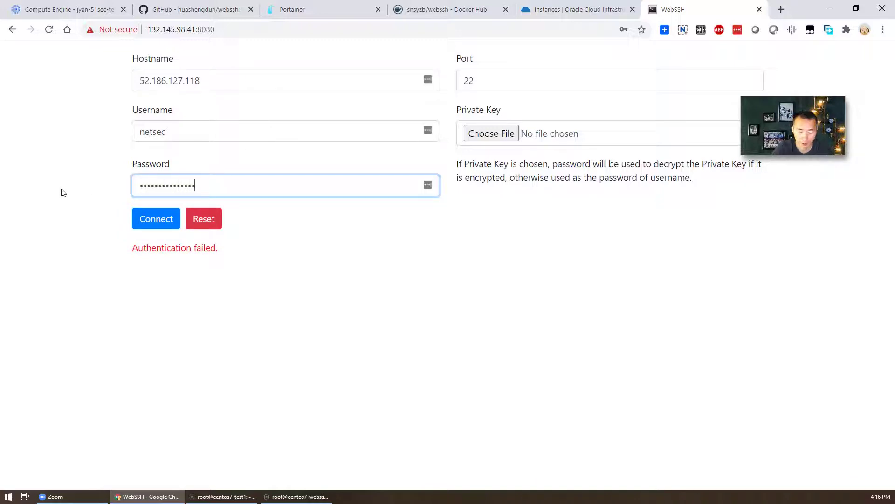
pyautogui.write('••••••••••••••')
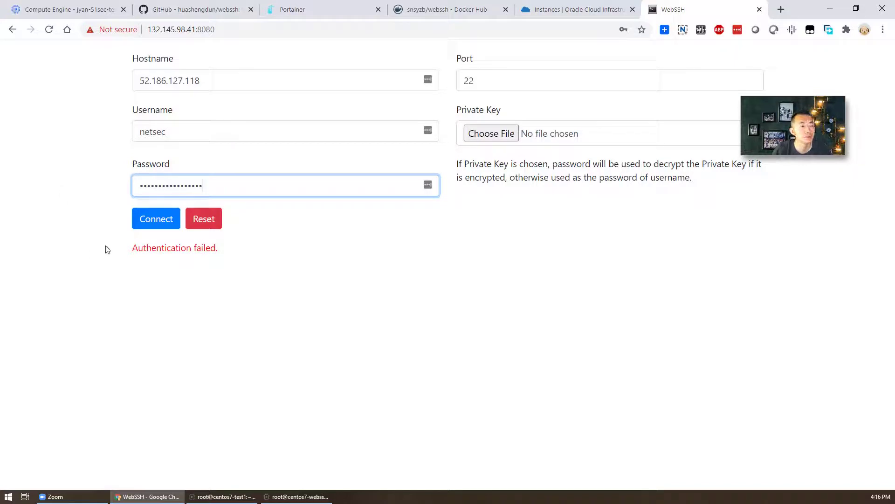
pyautogui.click(147, 230)
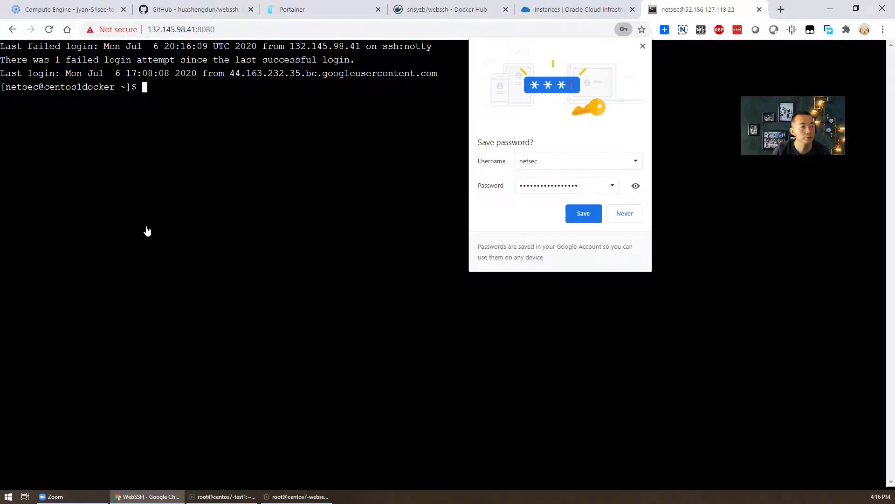
# - Decline the browser's save-password prompt and run ifconfig to list the host's network interfaces
pyautogui.click(625, 213)
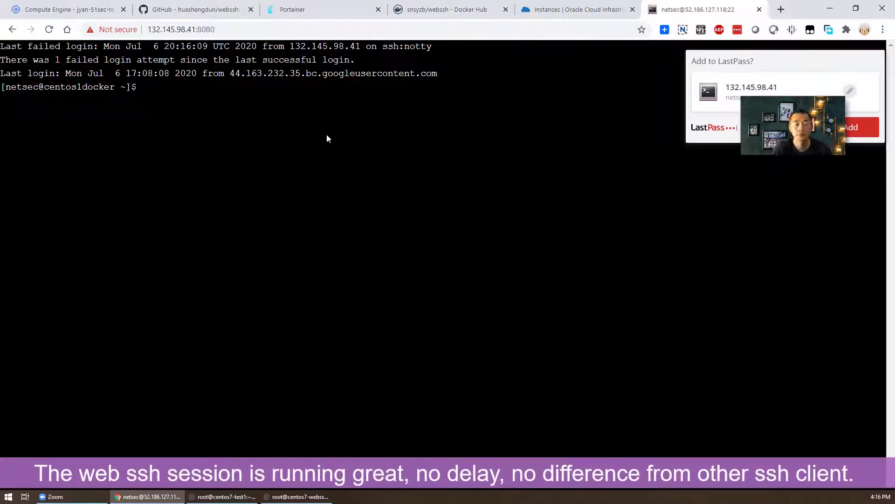
pyautogui.write('fconfig')
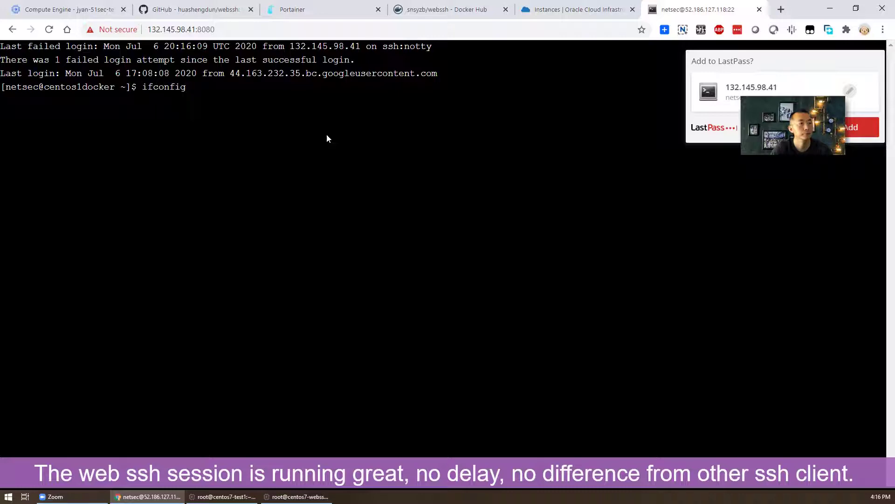
pyautogui.press('Return')
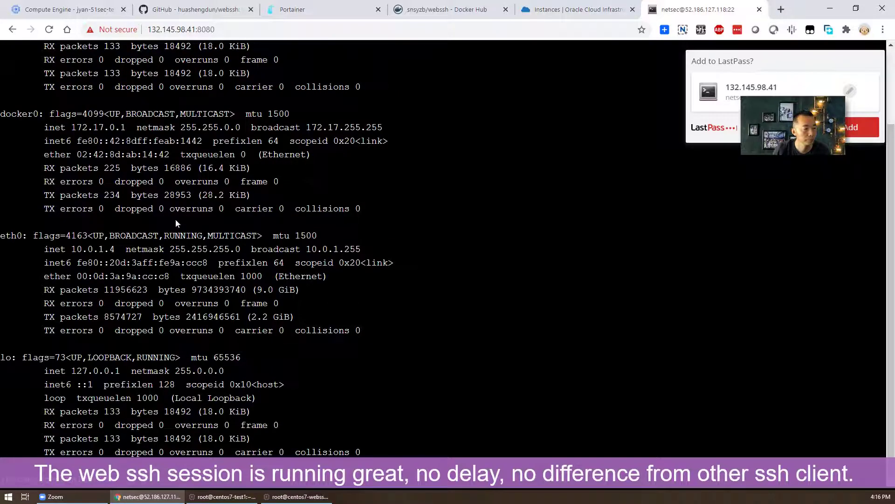
pyautogui.scroll(3, 171, 236)
pyautogui.scroll(-3, 170, 238)
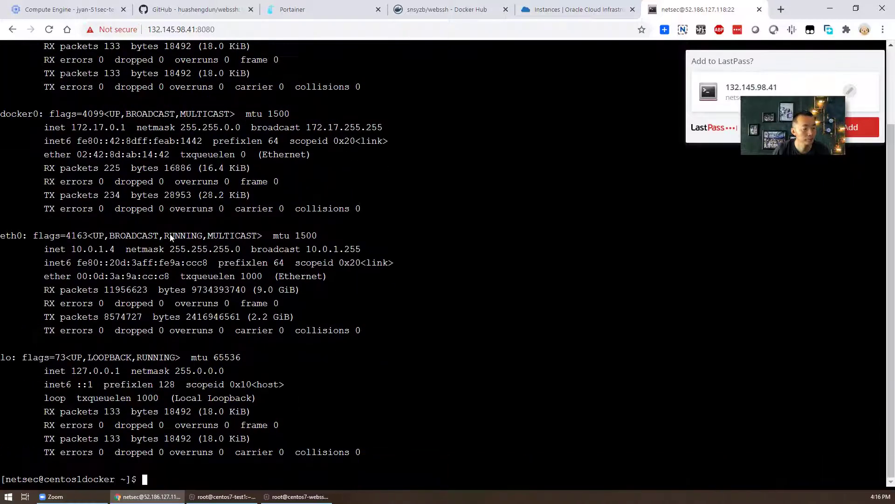
# - Become root with sudo -i and run curl ifconfig.me, which returns 52.186.127.118
pyautogui.write('sudo -i')
pyautogui.press('Return')
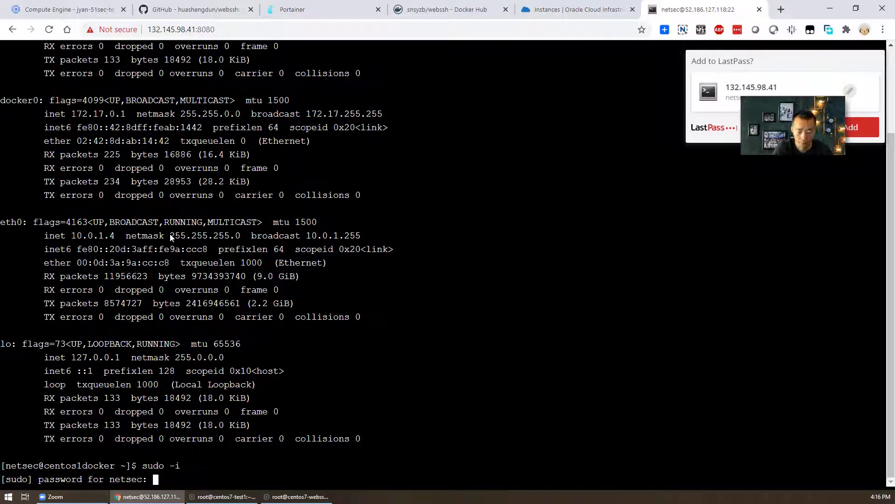
pyautogui.press('Return')
pyautogui.press('Return')
pyautogui.press('Return')
pyautogui.press('Return')
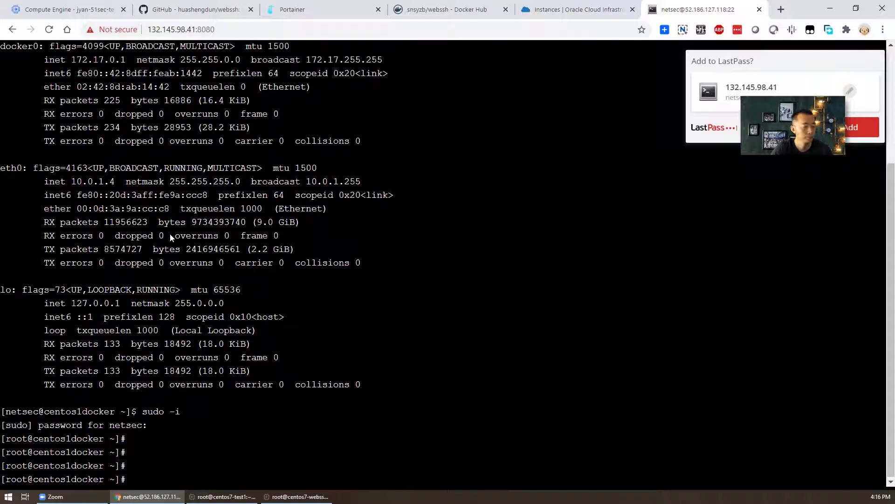
pyautogui.write('curl ifconfig.me')
pyautogui.press('Return')
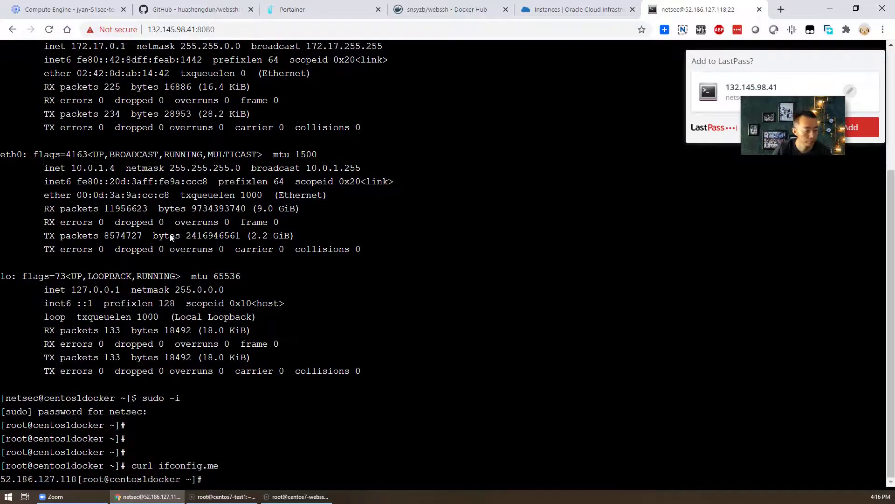
pyautogui.moveTo(77, 480); pyautogui.dragTo(39, 480)
pyautogui.scroll(5, 115, 412)
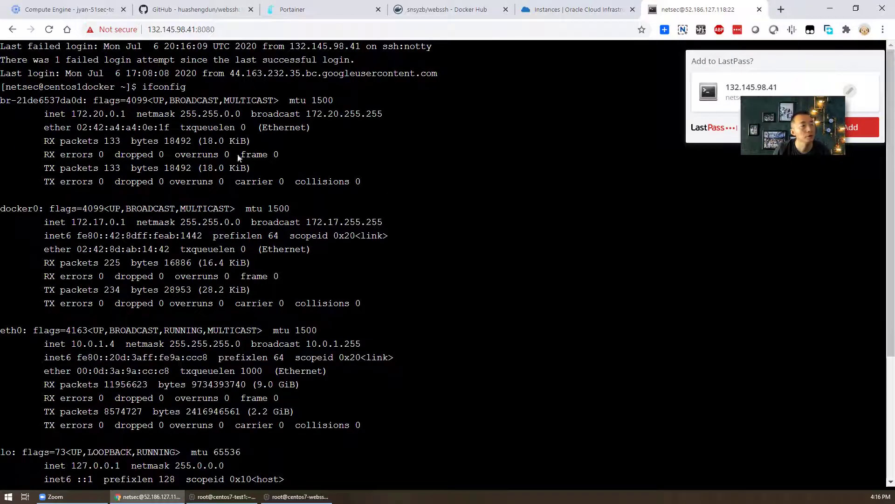
pyautogui.scroll(-5, 233, 155)
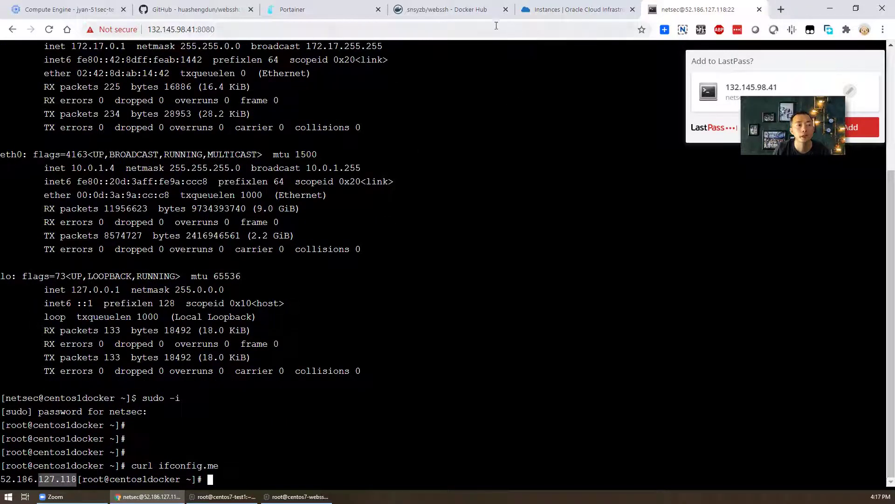
# - Close the host terminal tab and open a bash console in the nginx2 container
pyautogui.click(322, 9)
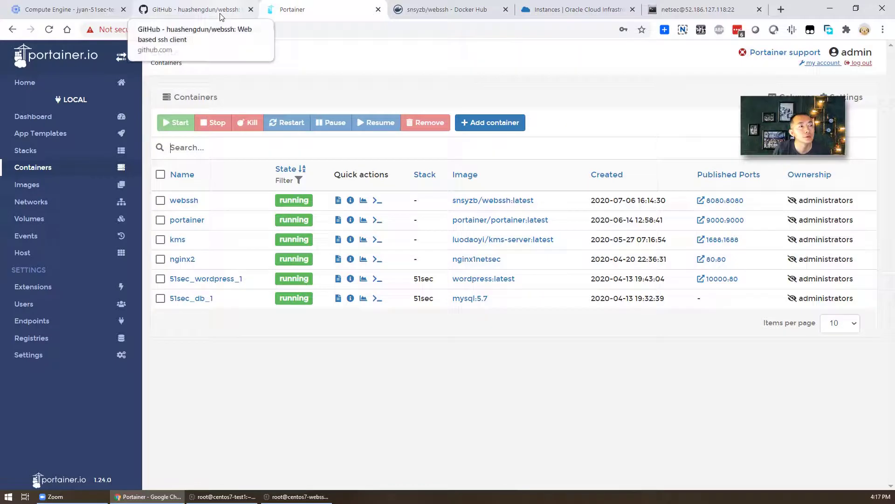
pyautogui.click(300, 496)
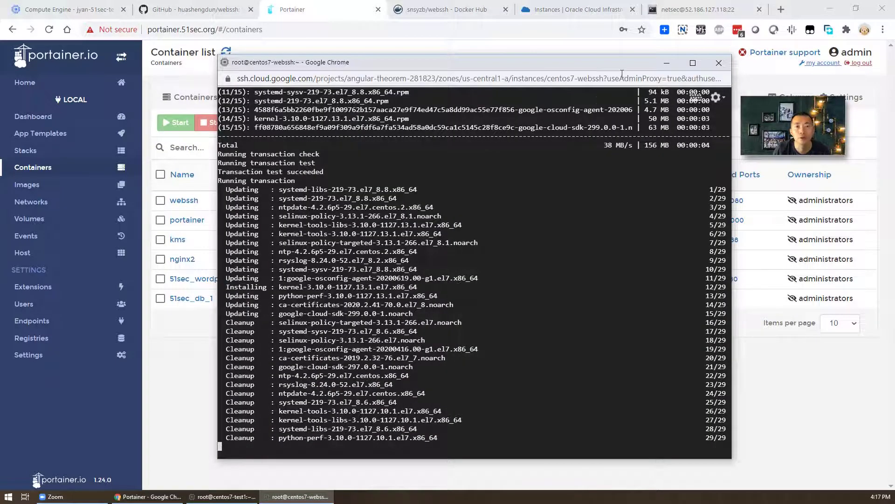
pyautogui.middleClick(704, 9)
pyautogui.click(382, 261)
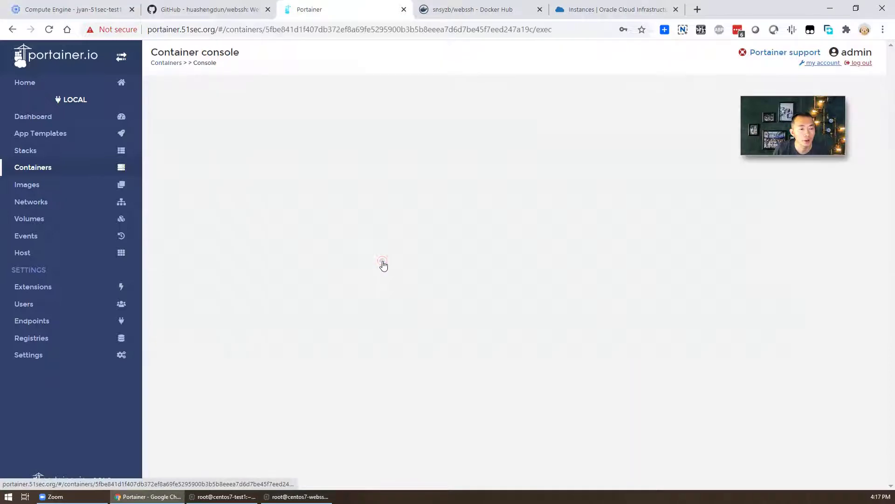
pyautogui.click(202, 214)
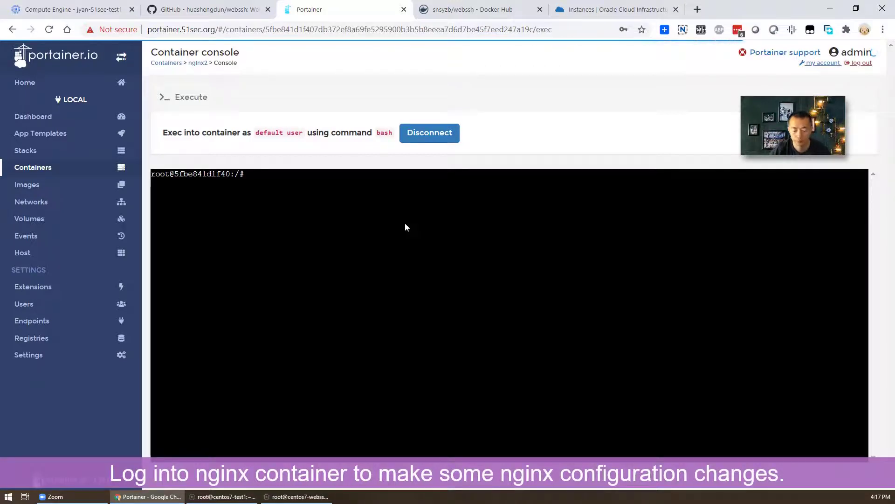
# - Change into /etc/nginx/conf.d and list the site configuration files
pyautogui.write('ls')
pyautogui.press('Return')
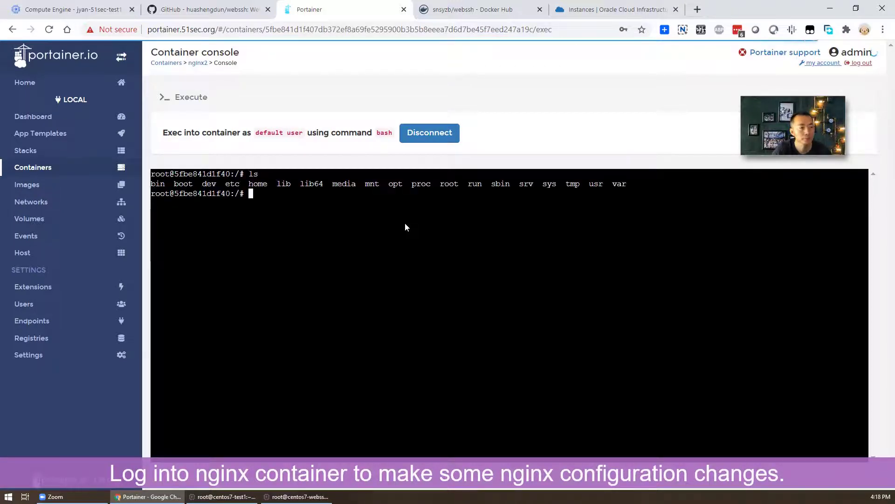
pyautogui.write('cd ')
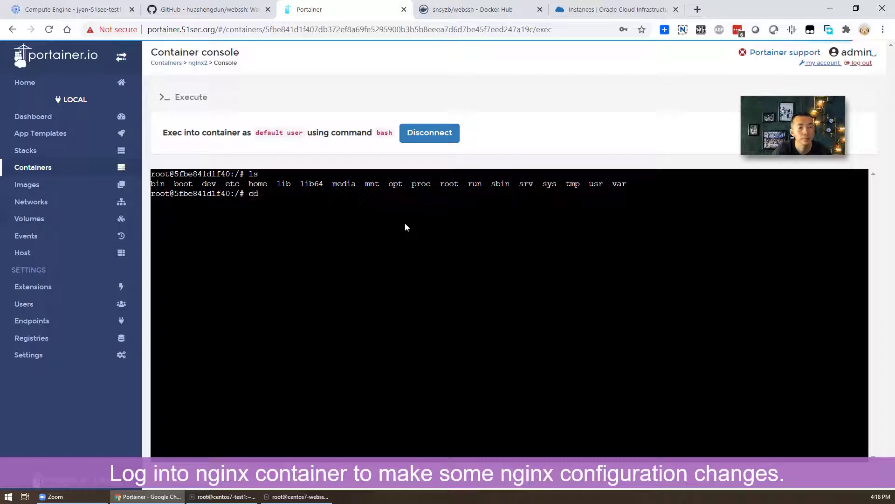
pyautogui.write('/et')
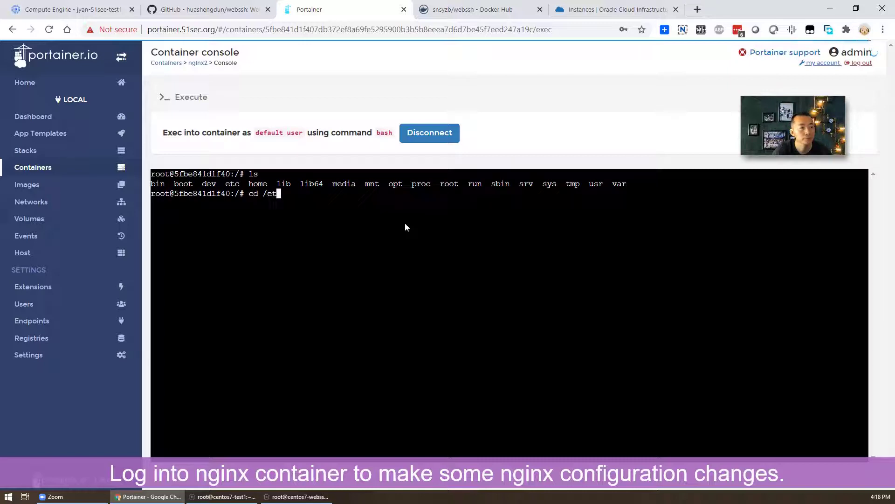
pyautogui.write('c/ng')
pyautogui.press('Tab')
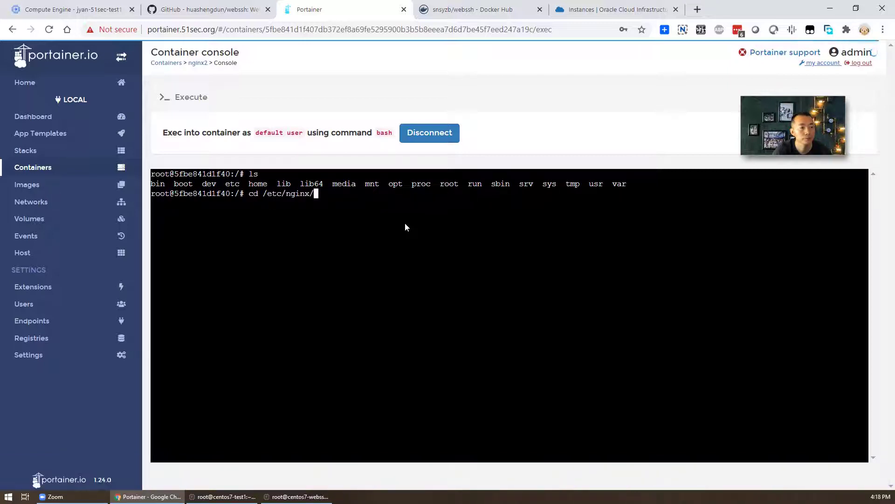
pyautogui.press('Return')
pyautogui.write('ls')
pyautogui.press('Return')
pyautogui.write('cd')
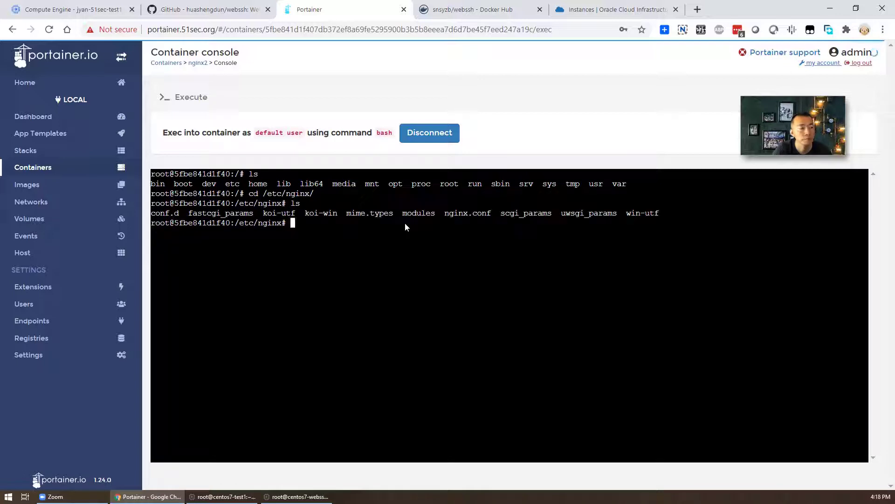
pyautogui.write(' con')
pyautogui.press('Tab')
pyautogui.press('Return')
pyautogui.write('ls')
pyautogui.press('Return')
pyautogui.press('Return')
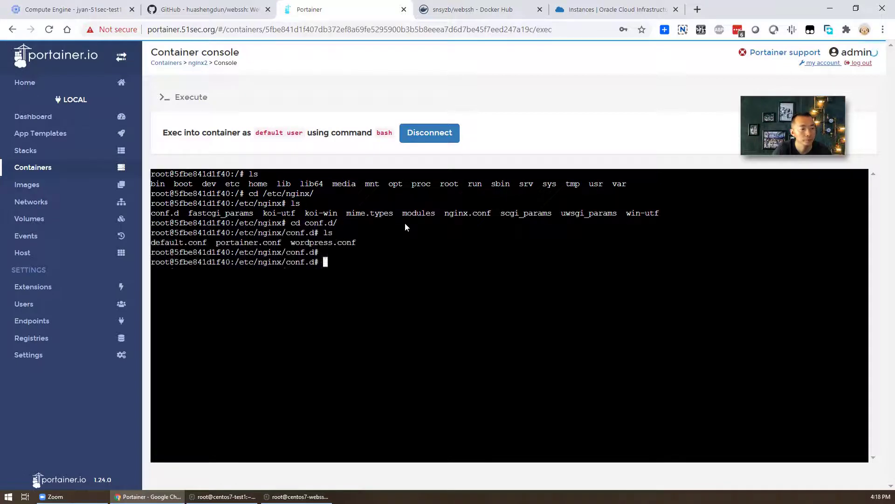
pyautogui.press('Return')
pyautogui.press('Return')
# - Copy portainer.conf to webssh.conf and open it in nano after vi fails
pyautogui.write('cp ')
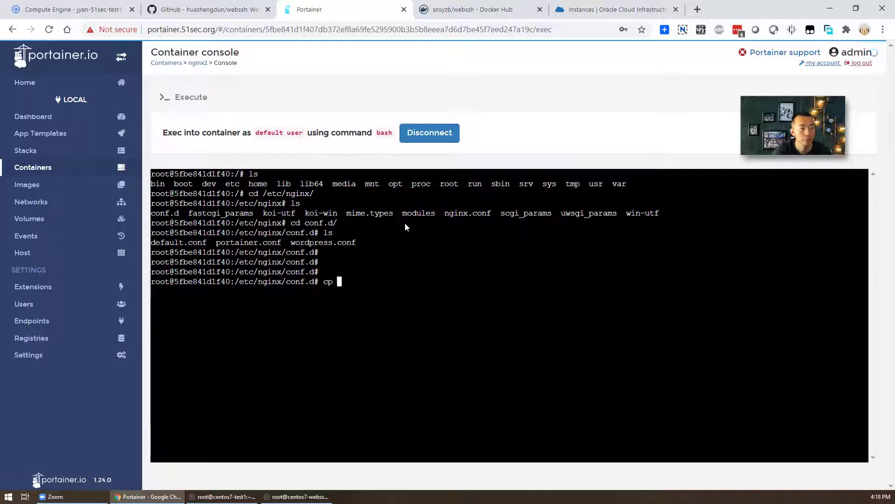
pyautogui.write('portainer.conf')
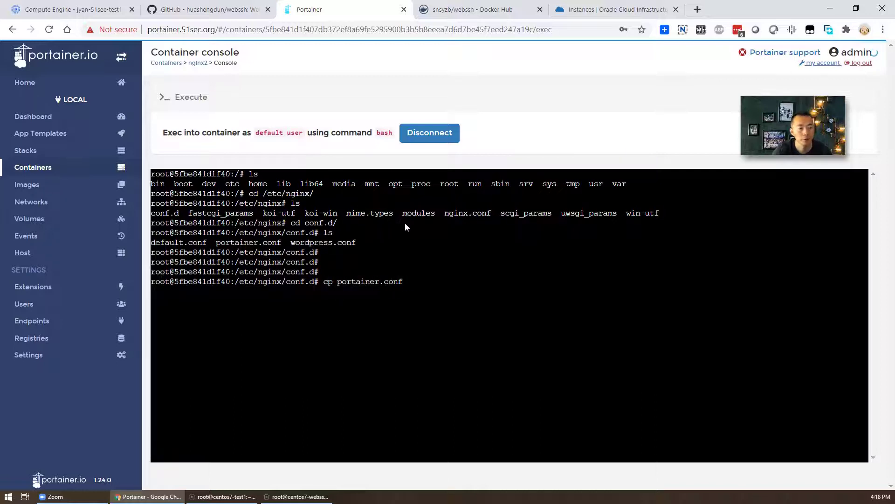
pyautogui.write(' webssh.conf')
pyautogui.press('Return')
pyautogui.write('vi webs')
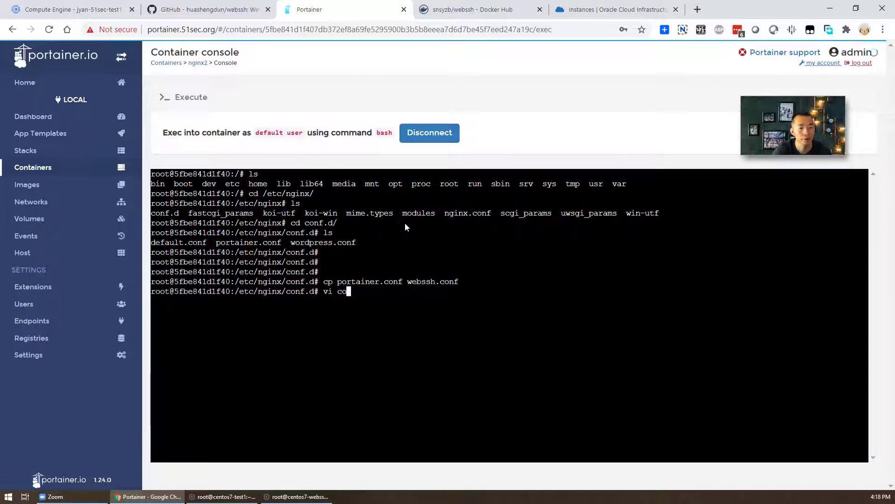
pyautogui.write('sh.conf')
pyautogui.press('Return')
pyautogui.write('nano web')
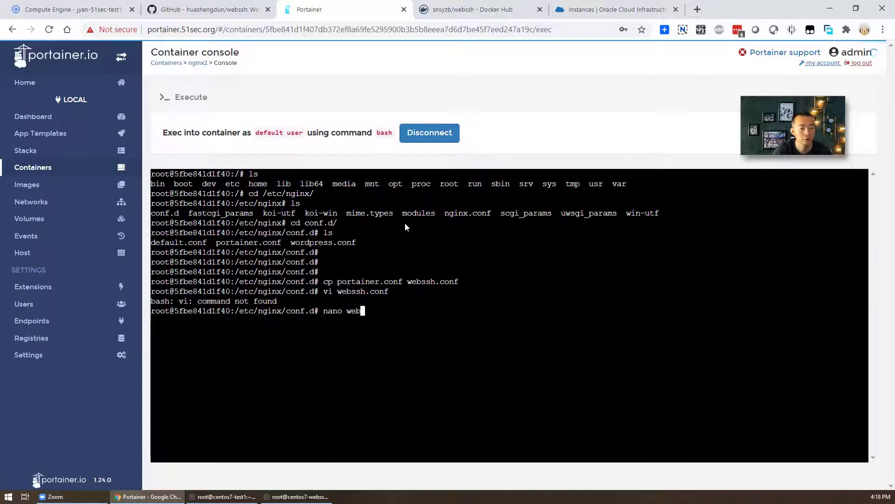
pyautogui.press('Tab')
pyautogui.press('Return')
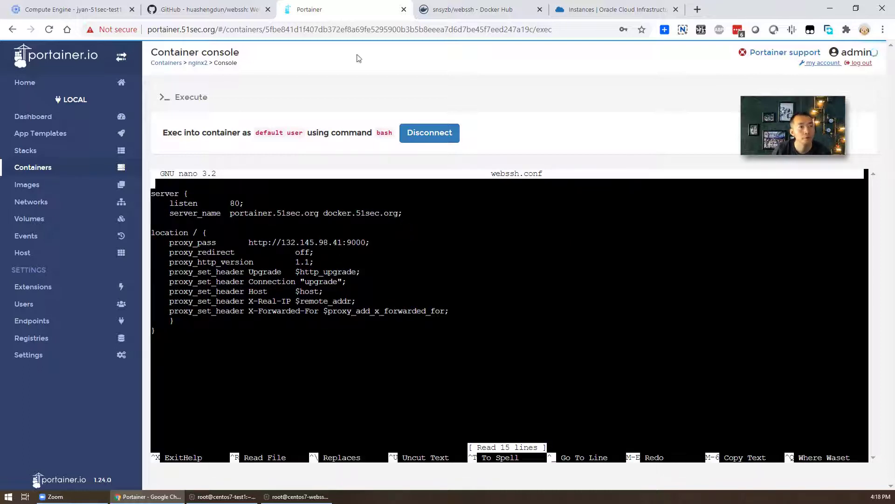
# - Copy the README's Nginx location block proxying to 127.0.0.1:8888 and bring up Notepad holding it
pyautogui.click(220, 4)
pyautogui.moveTo(125, 71); pyautogui.dragTo(223, 180)
pyautogui.rightClick(216, 129)
pyautogui.click(247, 138)
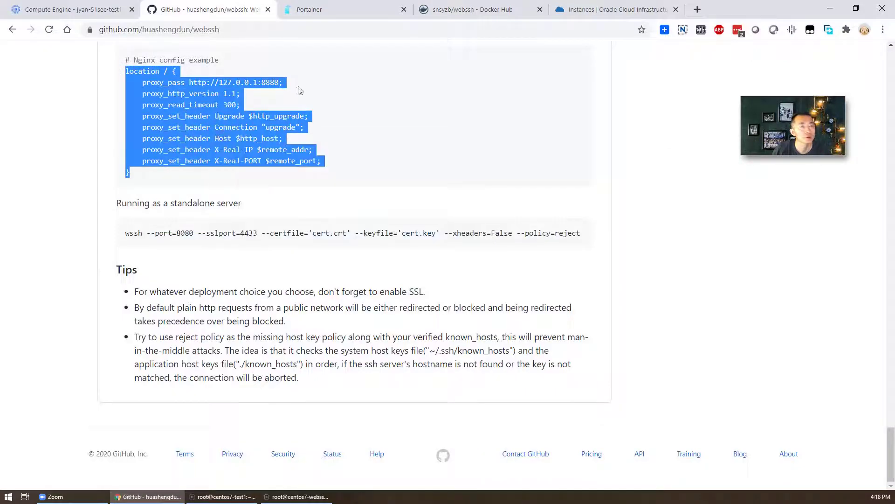
pyautogui.click(363, 14)
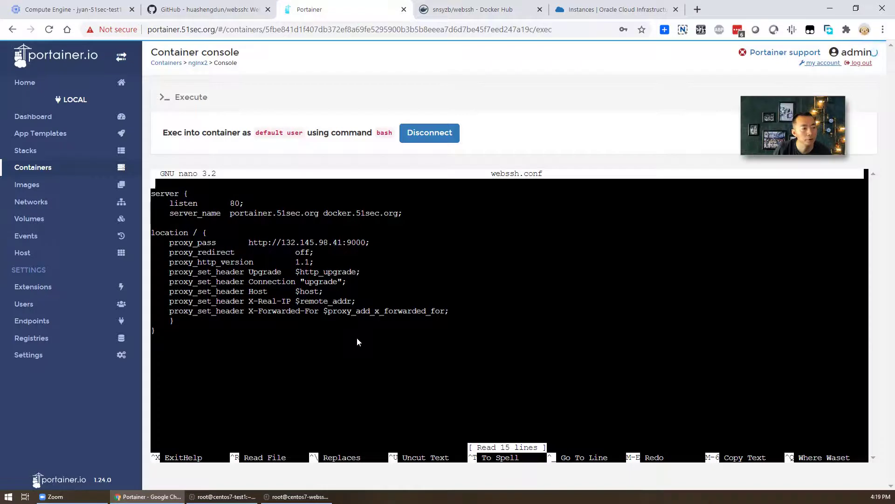
pyautogui.press('Down')
pyautogui.press('Down')
pyautogui.press('Down')
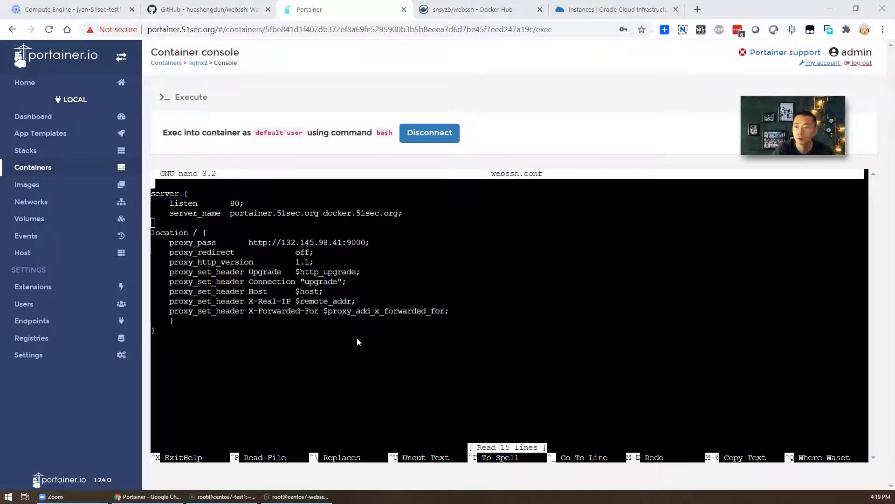
pyautogui.hotkey('alt', 'Tab')
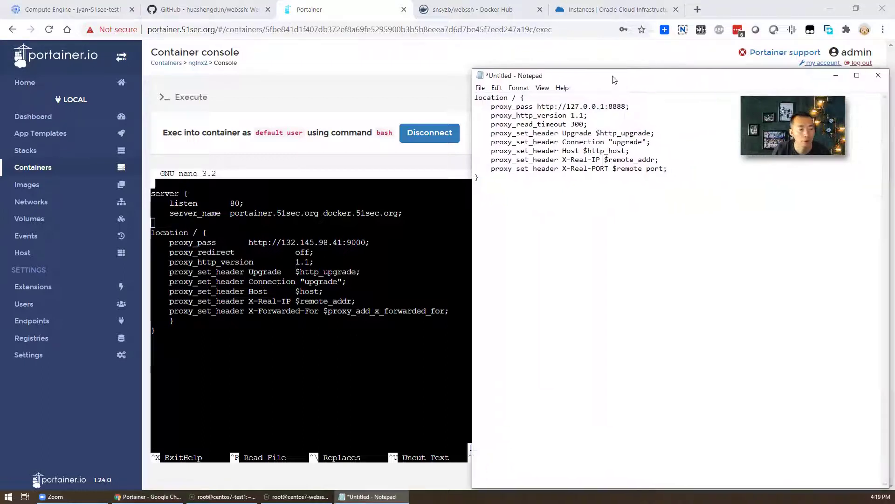
# - Change the server_name in webssh.conf to webssh.51sec.org
pyautogui.click(387, 219)
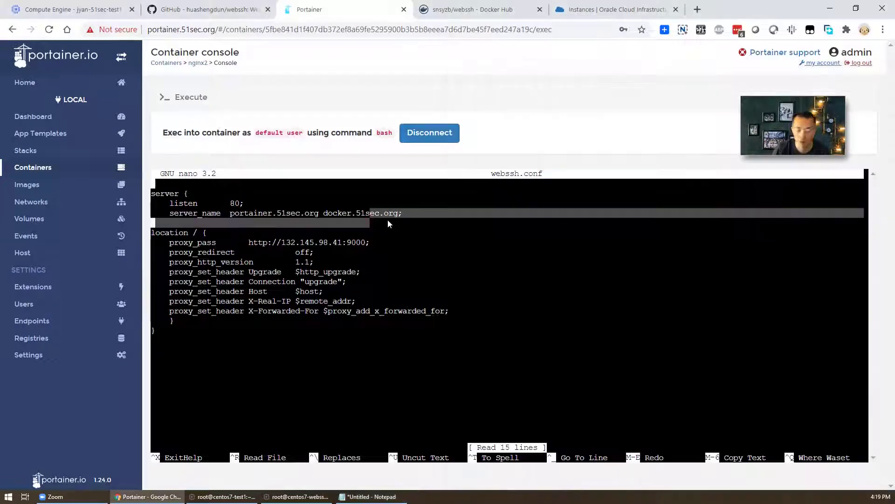
pyautogui.press('Up')
pyautogui.press('Right')
pyautogui.press('Right')
pyautogui.press('Right')
pyautogui.press('Right')
pyautogui.press('Right')
pyautogui.press('Right')
pyautogui.press('Right')
pyautogui.press('Right')
pyautogui.press('Right')
pyautogui.press('Right')
pyautogui.press('Right')
pyautogui.press('Right')
pyautogui.press('Right')
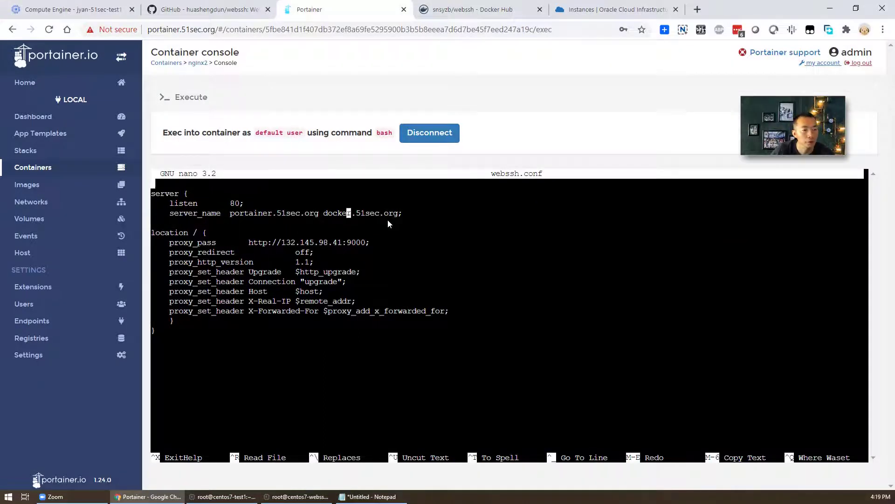
pyautogui.press('BackSpace')
pyautogui.press('BackSpace')
pyautogui.press('BackSpace')
pyautogui.press('BackSpace')
pyautogui.press('BackSpace')
pyautogui.press('BackSpace')
pyautogui.press('BackSpace')
pyautogui.press('BackSpace')
pyautogui.press('BackSpace')
pyautogui.press('BackSpace')
pyautogui.press('BackSpace')
pyautogui.press('BackSpace')
pyautogui.press('BackSpace')
pyautogui.press('BackSpace')
pyautogui.press('BackSpace')
pyautogui.press('BackSpace')
pyautogui.press('BackSpace')
pyautogui.press('BackSpace')
pyautogui.press('BackSpace')
pyautogui.press('BackSpace')
pyautogui.write('webssh')
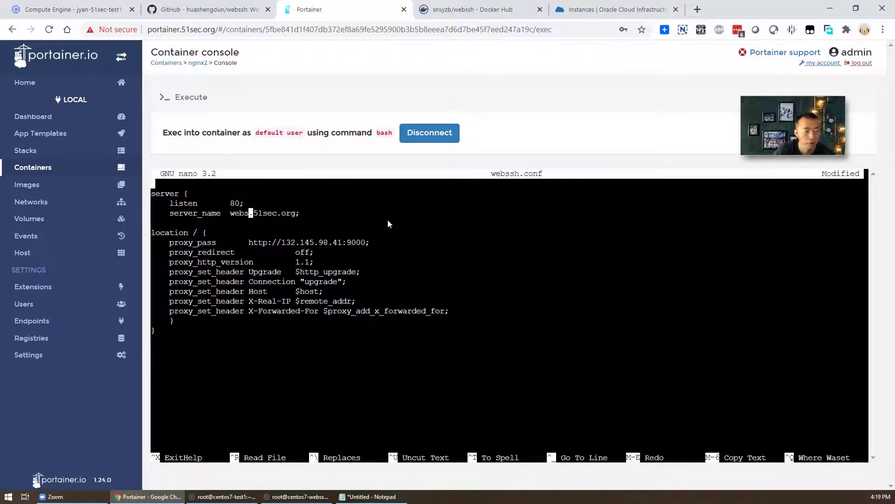
pyautogui.press('Down')
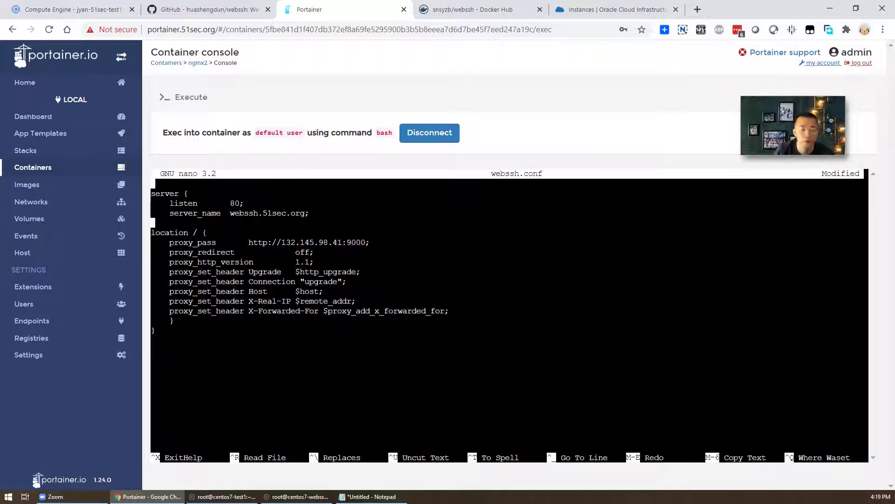
pyautogui.hotkey('alt', 'Tab')
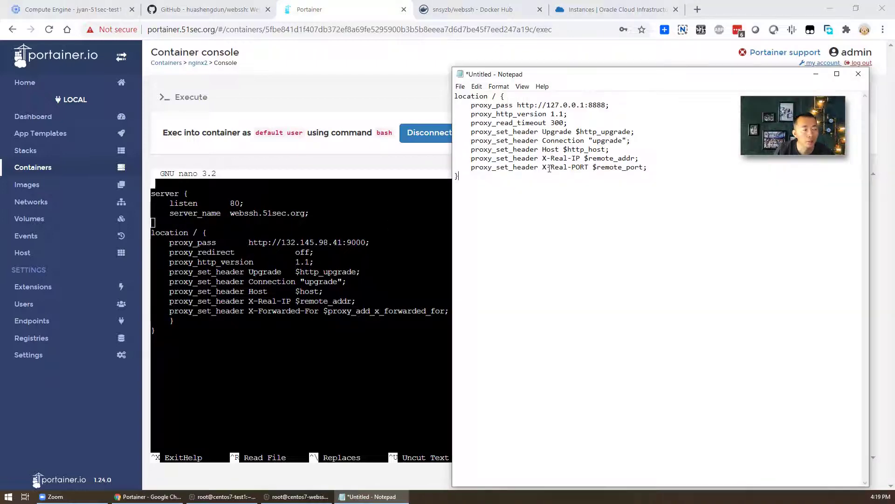
pyautogui.click(334, 254)
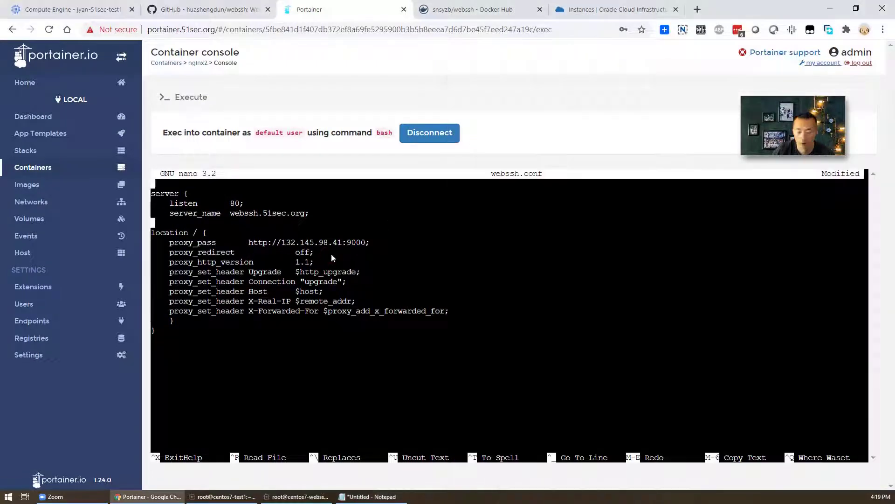
pyautogui.press('Down')
pyautogui.press('Down')
pyautogui.press('Right')
pyautogui.press('Right')
pyautogui.press('Right')
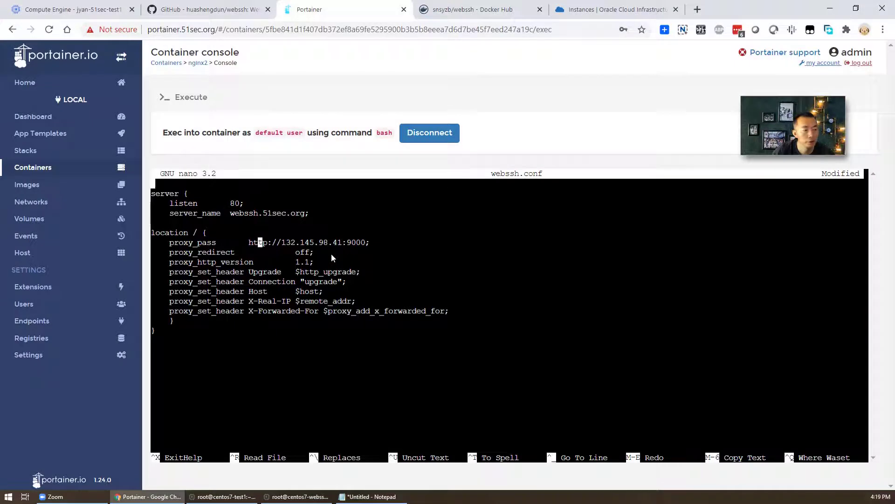
pyautogui.click(370, 497)
pyautogui.click(371, 497)
pyautogui.press('Right')
pyautogui.press('Right')
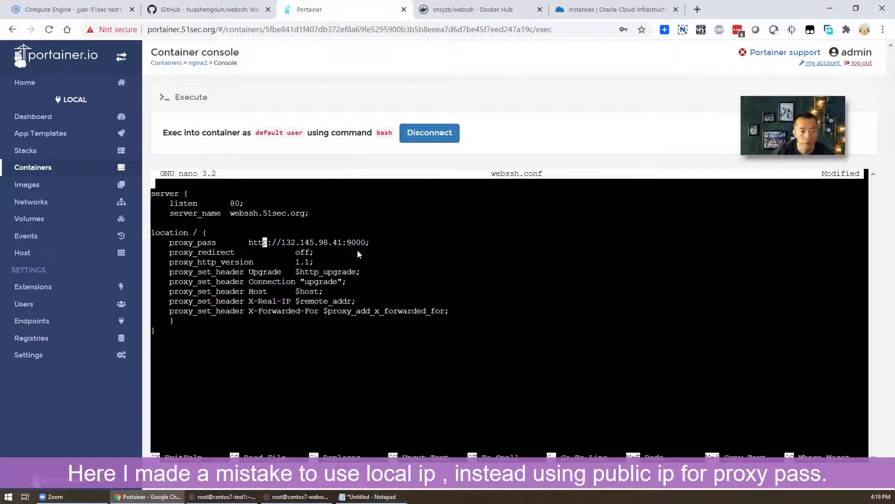
pyautogui.press('Right')
pyautogui.press('Right')
pyautogui.press('Right')
pyautogui.press('Right')
pyautogui.press('Right')
pyautogui.press('Right')
pyautogui.press('Right')
pyautogui.press('Right')
pyautogui.press('Right')
pyautogui.press('Right')
pyautogui.press('Right')
pyautogui.press('Right')
pyautogui.press('Right')
pyautogui.press('Right')
pyautogui.press('Right')
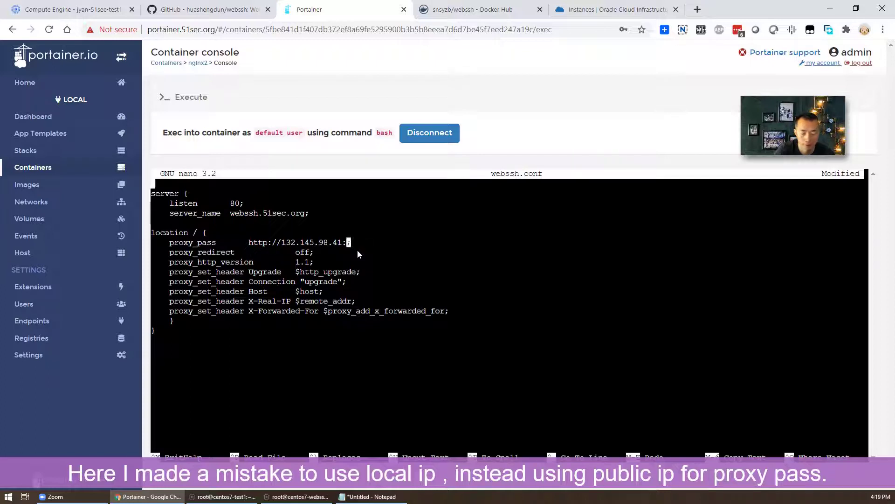
pyautogui.press('BackSpace')
pyautogui.press('BackSpace')
pyautogui.press('BackSpace')
pyautogui.press('BackSpace')
pyautogui.press('BackSpace')
pyautogui.press('BackSpace')
pyautogui.press('BackSpace')
pyautogui.press('BackSpace')
pyautogui.press('BackSpace')
pyautogui.press('BackSpace')
pyautogui.press('BackSpace')
pyautogui.press('BackSpace')
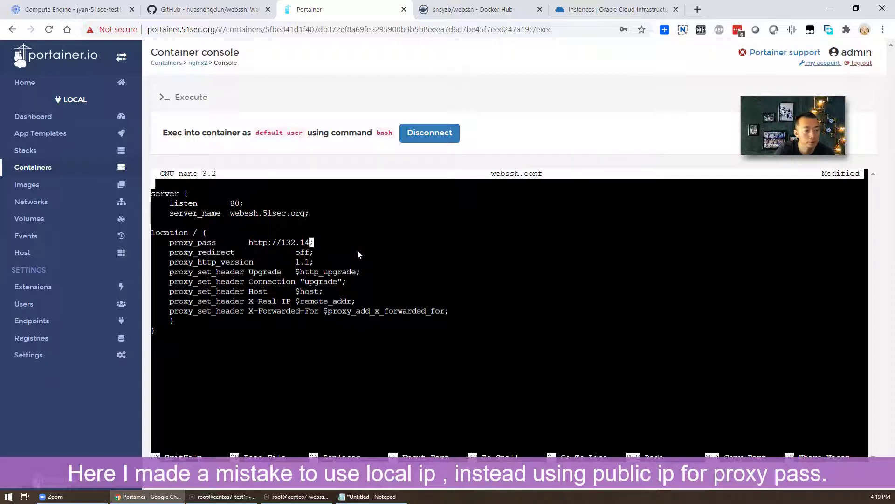
pyautogui.write('27.')
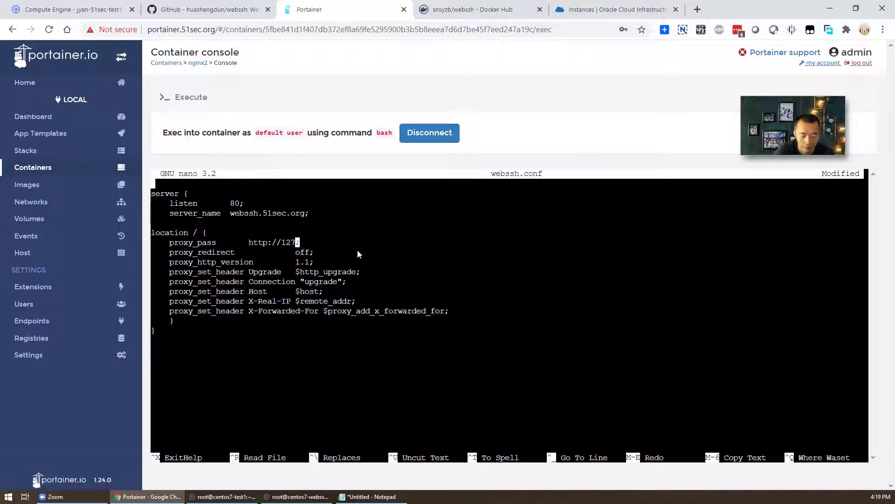
pyautogui.write('0.0.1')
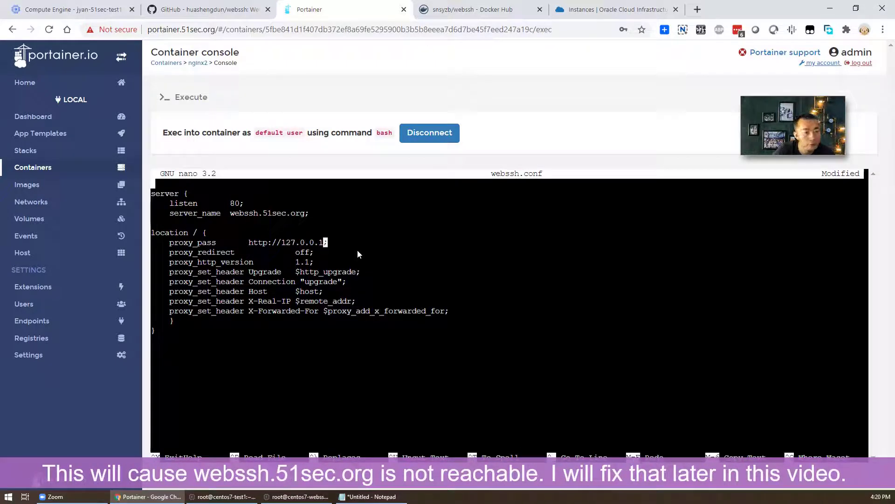
pyautogui.write(':808')
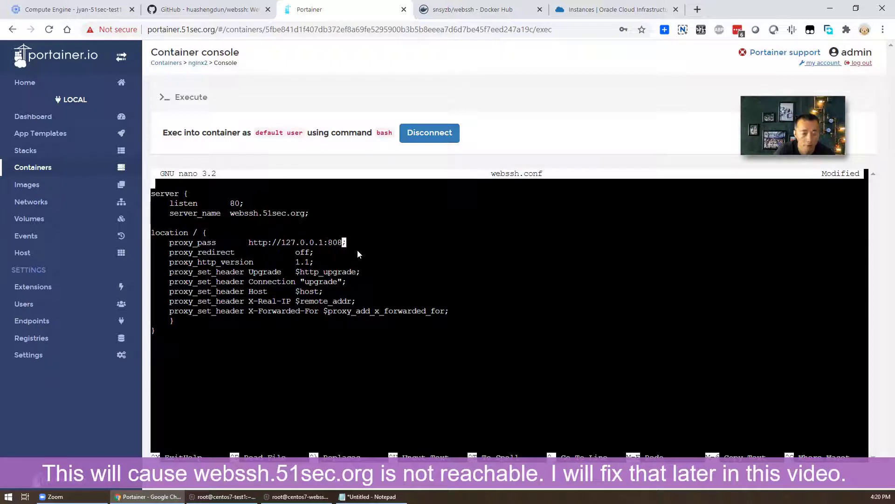
pyautogui.write('0')
pyautogui.press('Down')
pyautogui.press('BackSpace')
pyautogui.press('BackSpace')
pyautogui.press('BackSpace')
pyautogui.press('BackSpace')
pyautogui.press('BackSpace')
pyautogui.press('BackSpace')
pyautogui.press('BackSpace')
pyautogui.press('BackSpace')
pyautogui.press('BackSpace')
pyautogui.press('BackSpace')
pyautogui.press('BackSpace')
pyautogui.press('BackSpace')
pyautogui.press('BackSpace')
pyautogui.press('BackSpace')
pyautogui.press('BackSpace')
pyautogui.press('BackSpace')
pyautogui.press('BackSpace')
pyautogui.press('BackSpace')
pyautogui.press('BackSpace')
pyautogui.press('BackSpace')
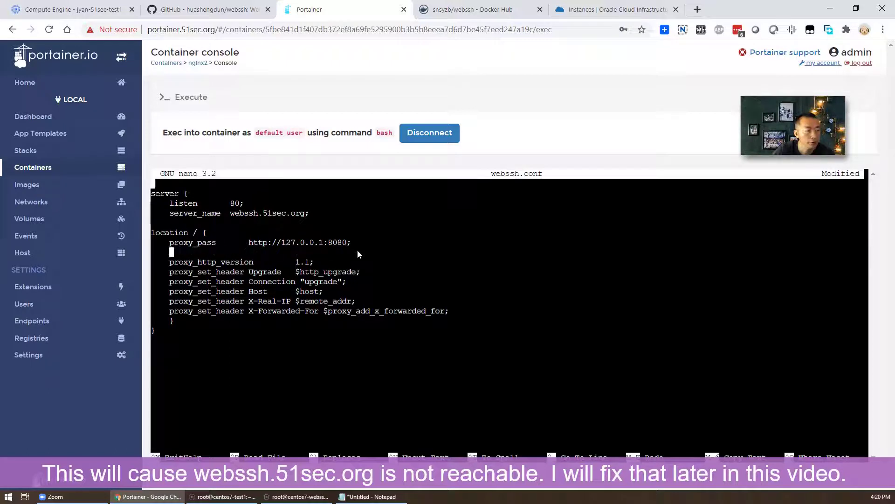
pyautogui.press('BackSpace')
pyautogui.press('BackSpace')
pyautogui.press('BackSpace')
pyautogui.press('BackSpace')
pyautogui.press('BackSpace')
# - Copy the proxy_read_timeout 300 header block from Notepad and paste it below proxy_http_version
pyautogui.click(372, 496)
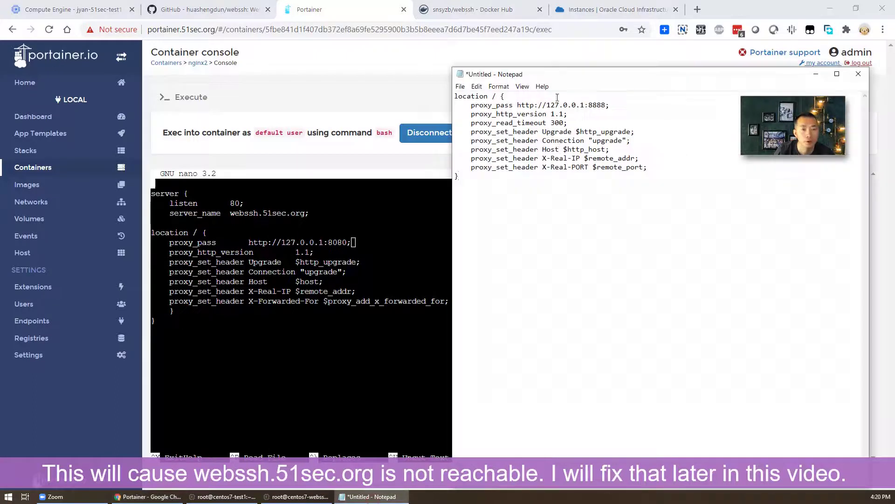
pyautogui.moveTo(577, 122); pyautogui.dragTo(445, 119)
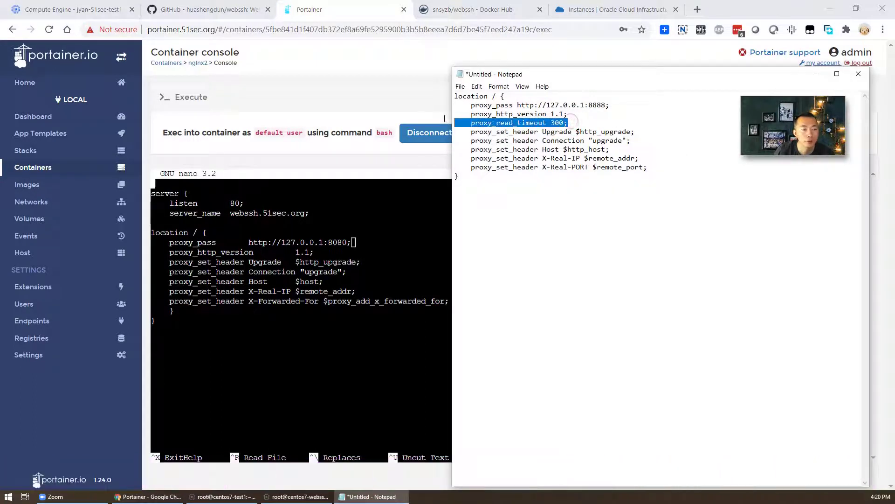
pyautogui.rightClick(473, 124)
pyautogui.click(597, 154)
pyautogui.moveTo(612, 181); pyautogui.dragTo(455, 122)
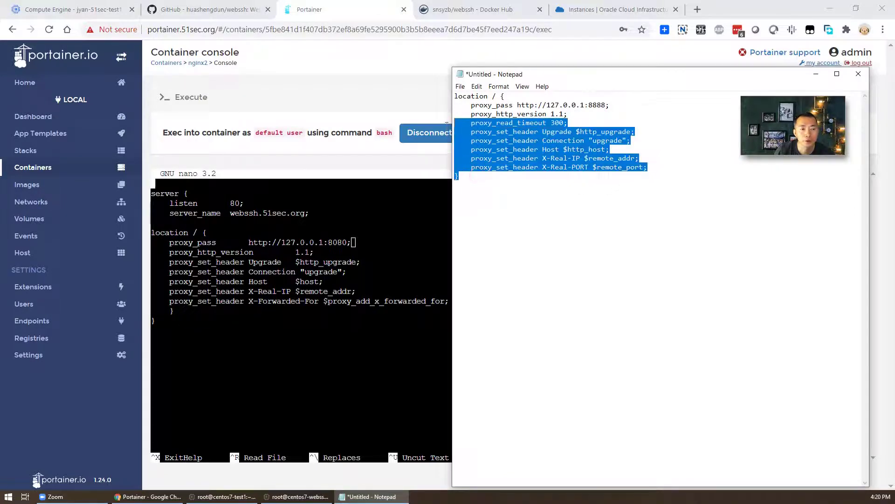
pyautogui.rightClick(515, 152)
pyautogui.click(539, 182)
pyautogui.click(418, 242)
pyautogui.press('Down')
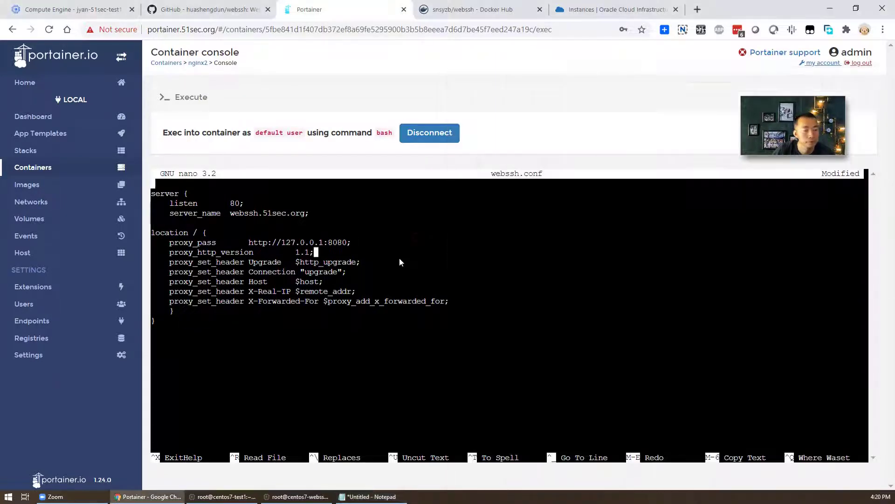
pyautogui.press('Return')
pyautogui.rightClick(407, 250)
pyautogui.click(443, 331)
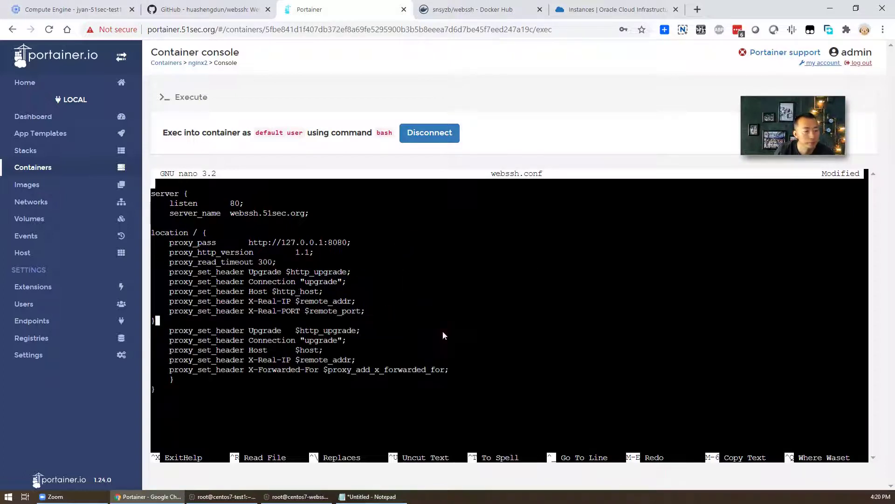
# - Delete the old Host, X-Real-IP, X-Forwarded-For, Connection and Upgrade header lines and extra brace
pyautogui.press('Down')
pyautogui.press('Down')
pyautogui.press('Down')
pyautogui.press('Down')
pyautogui.press('Down')
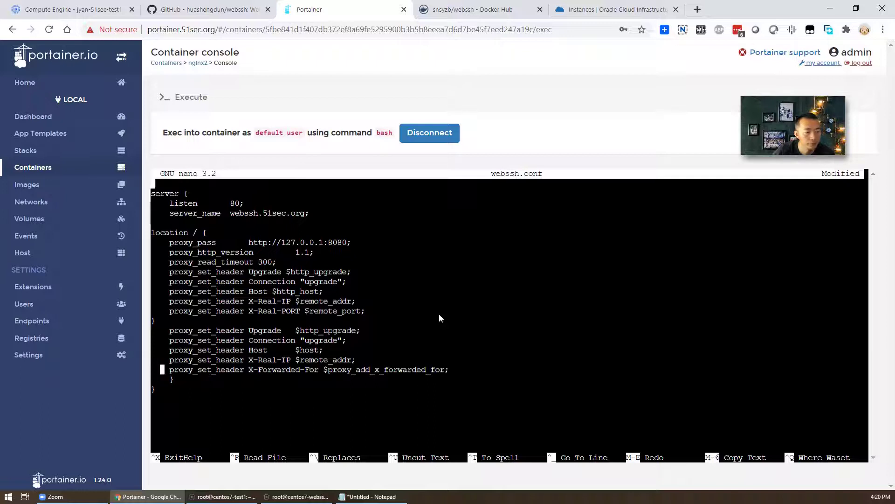
pyautogui.press('Down')
pyautogui.press('BackSpace')
pyautogui.press('BackSpace')
pyautogui.press('BackSpace')
pyautogui.press('BackSpace')
pyautogui.press('BackSpace')
pyautogui.press('BackSpace')
pyautogui.press('BackSpace')
pyautogui.press('BackSpace')
pyautogui.press('BackSpace')
pyautogui.press('BackSpace')
pyautogui.press('BackSpace')
pyautogui.press('BackSpace')
pyautogui.press('BackSpace')
pyautogui.press('BackSpace')
pyautogui.press('BackSpace')
pyautogui.press('BackSpace')
pyautogui.press('BackSpace')
pyautogui.press('BackSpace')
pyautogui.press('BackSpace')
pyautogui.press('BackSpace')
pyautogui.press('BackSpace')
pyautogui.press('BackSpace')
pyautogui.press('BackSpace')
pyautogui.press('BackSpace')
pyautogui.press('BackSpace')
pyautogui.press('BackSpace')
pyautogui.press('BackSpace')
pyautogui.press('BackSpace')
pyautogui.press('BackSpace')
pyautogui.press('BackSpace')
pyautogui.press('BackSpace')
pyautogui.press('BackSpace')
pyautogui.press('BackSpace')
pyautogui.press('BackSpace')
pyautogui.press('BackSpace')
pyautogui.press('BackSpace')
pyautogui.press('BackSpace')
pyautogui.press('BackSpace')
pyautogui.press('BackSpace')
pyautogui.press('BackSpace')
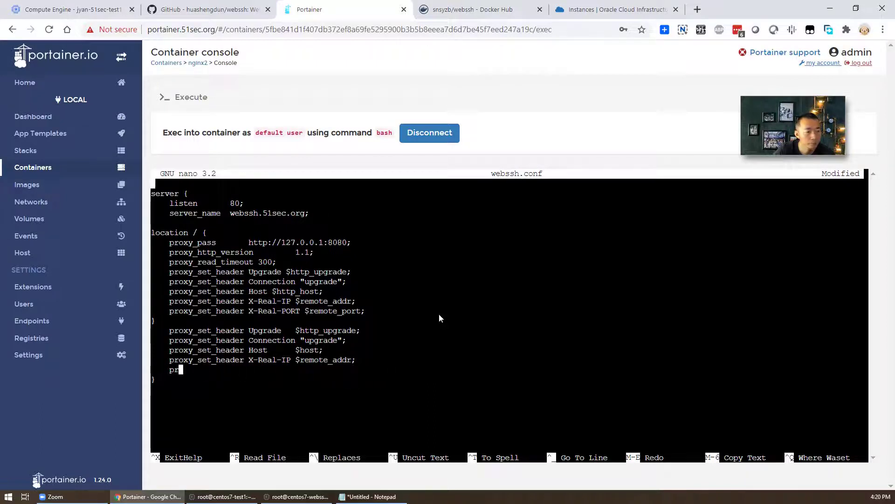
pyautogui.press('BackSpace')
pyautogui.press('BackSpace')
pyautogui.press('BackSpace')
pyautogui.press('BackSpace')
pyautogui.press('BackSpace')
pyautogui.press('BackSpace')
pyautogui.press('BackSpace')
pyautogui.press('BackSpace')
pyautogui.press('BackSpace')
pyautogui.press('BackSpace')
pyautogui.press('BackSpace')
pyautogui.press('BackSpace')
pyautogui.press('BackSpace')
pyautogui.press('BackSpace')
pyautogui.press('BackSpace')
pyautogui.press('BackSpace')
pyautogui.press('BackSpace')
pyautogui.press('BackSpace')
pyautogui.press('BackSpace')
pyautogui.press('BackSpace')
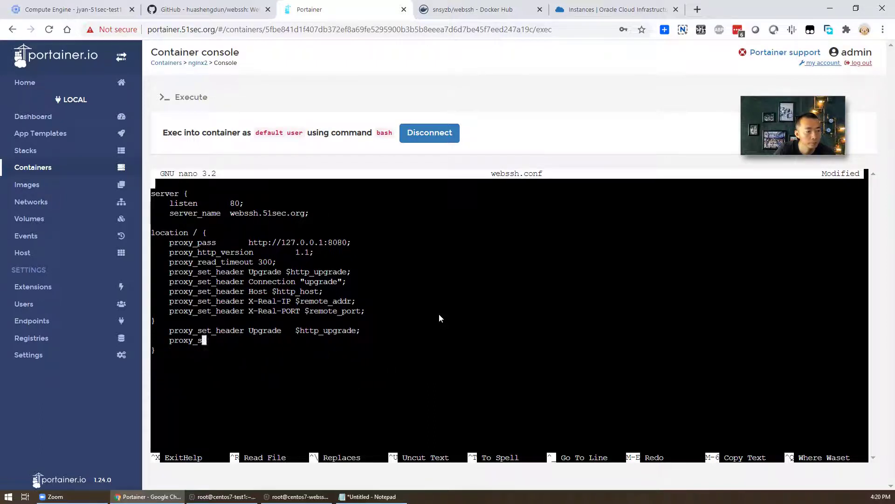
pyautogui.press('BackSpace')
pyautogui.press('BackSpace')
pyautogui.press('BackSpace')
pyautogui.press('BackSpace')
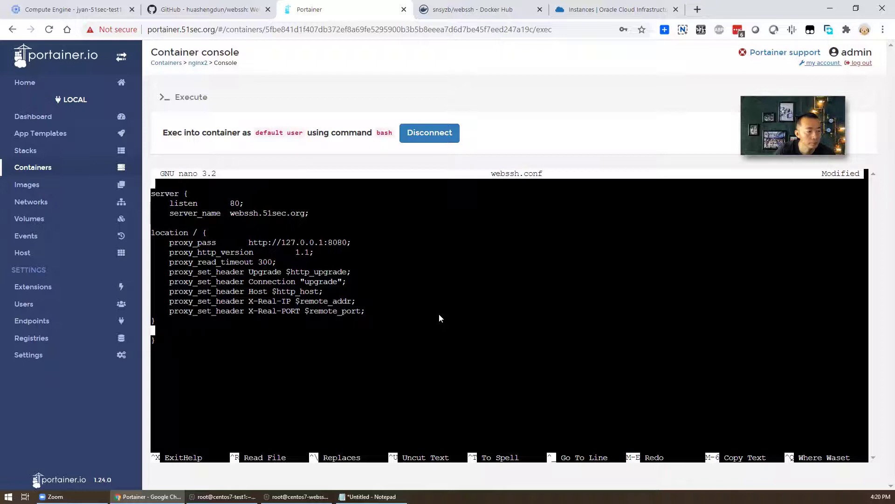
pyautogui.press('Left')
pyautogui.press('Tab')
pyautogui.press('BackSpace')
pyautogui.press('BackSpace')
pyautogui.hotkey('alt', ':')
pyautogui.press('BackSpace')
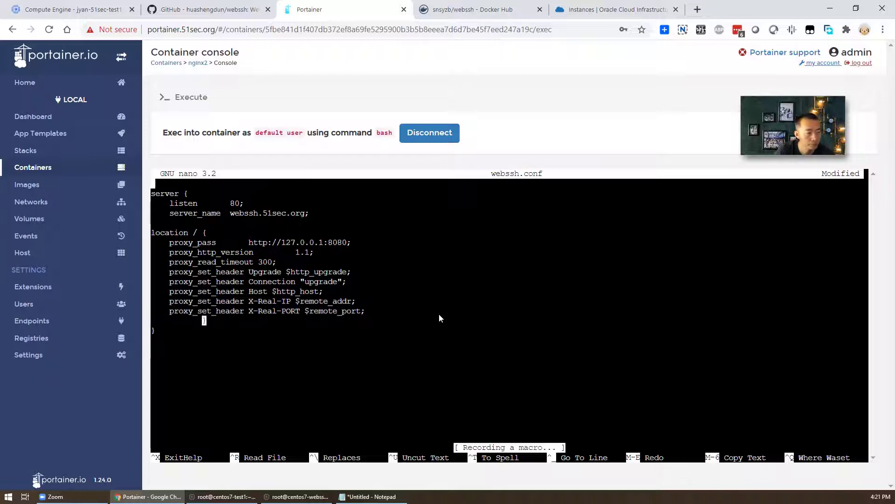
# - Save webssh.conf, print it with cat, and run service nginx restart
pyautogui.hotkey('ctrl', 'x')
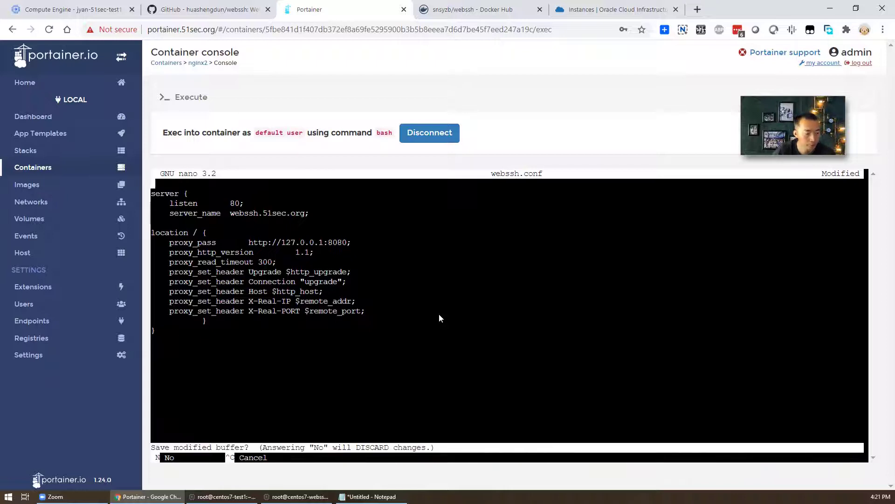
pyautogui.press('y')
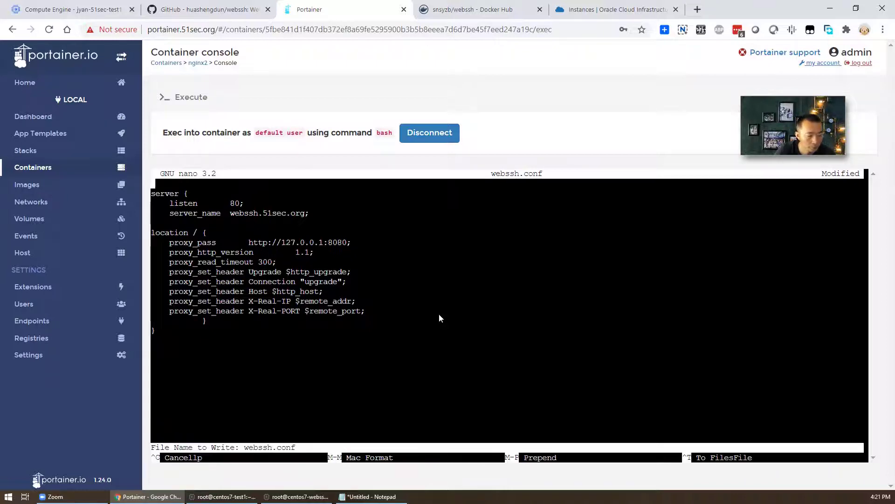
pyautogui.press('Return')
pyautogui.write('cat webssh.conf')
pyautogui.press('Return')
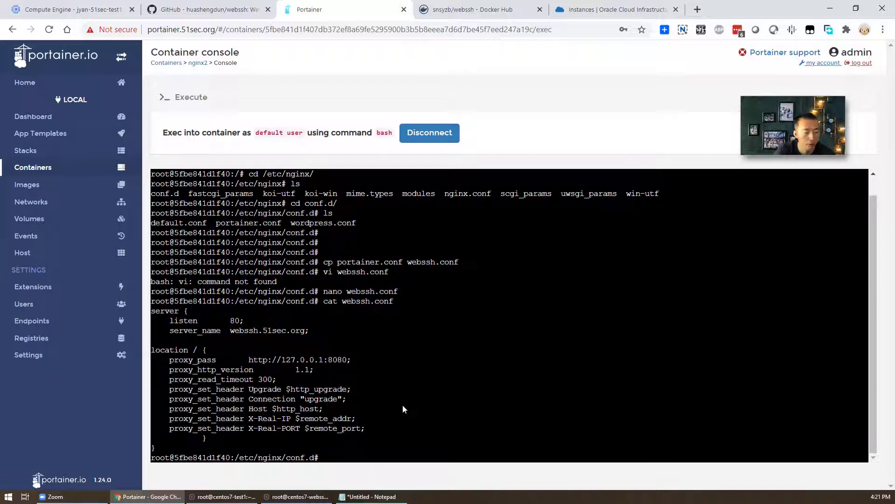
pyautogui.write('service nginx restart')
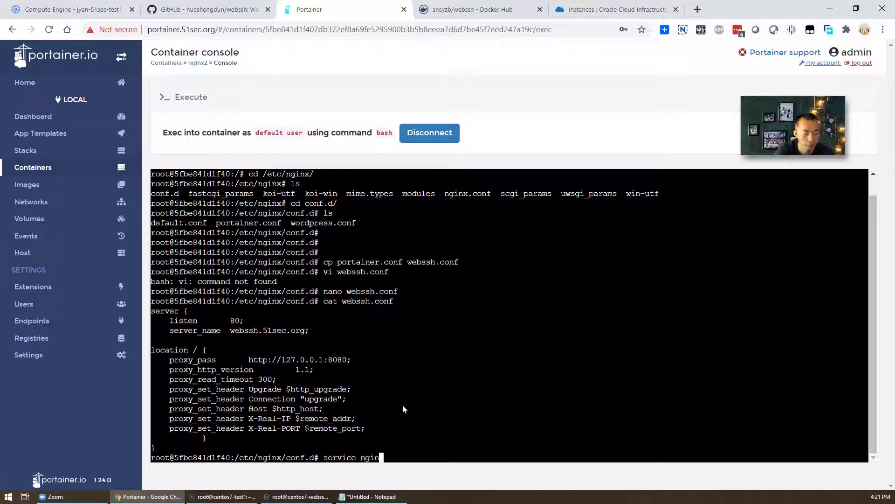
pyautogui.press('Return')
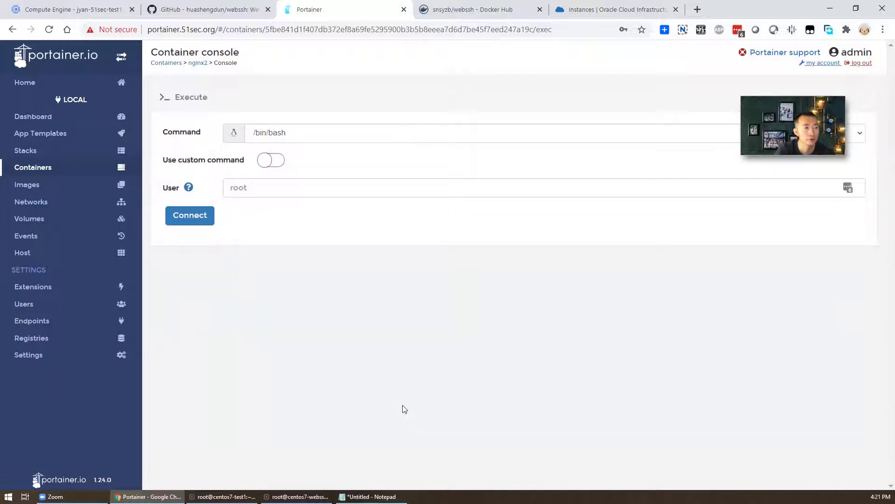
# - Open cloudflare.com in a new tab, then close that tab
pyautogui.click(697, 9)
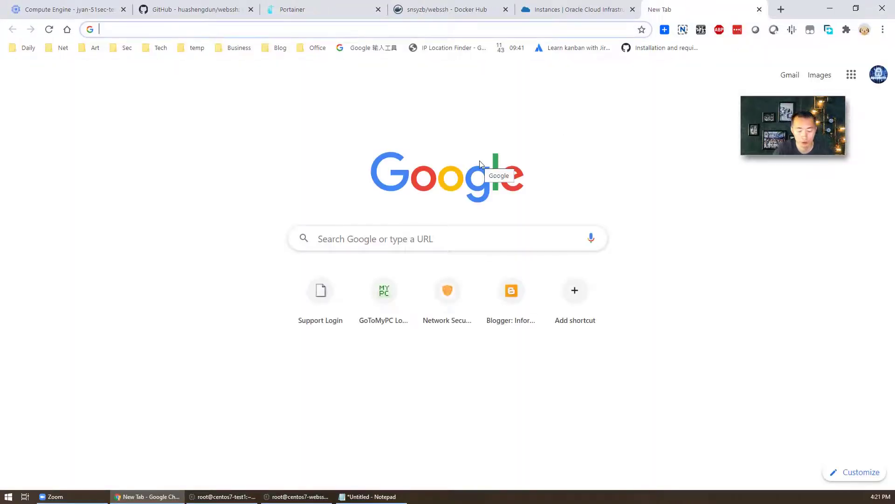
pyautogui.write('cloudflare.com')
pyautogui.press('Return')
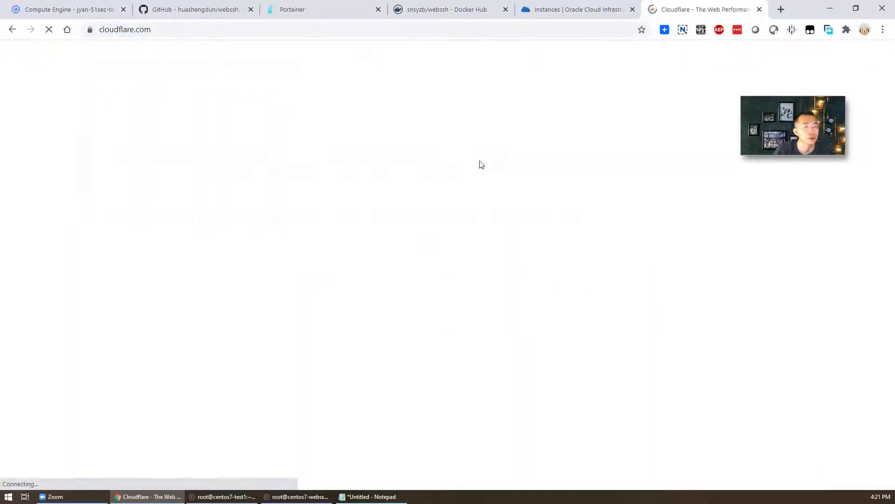
pyautogui.middleClick(733, 4)
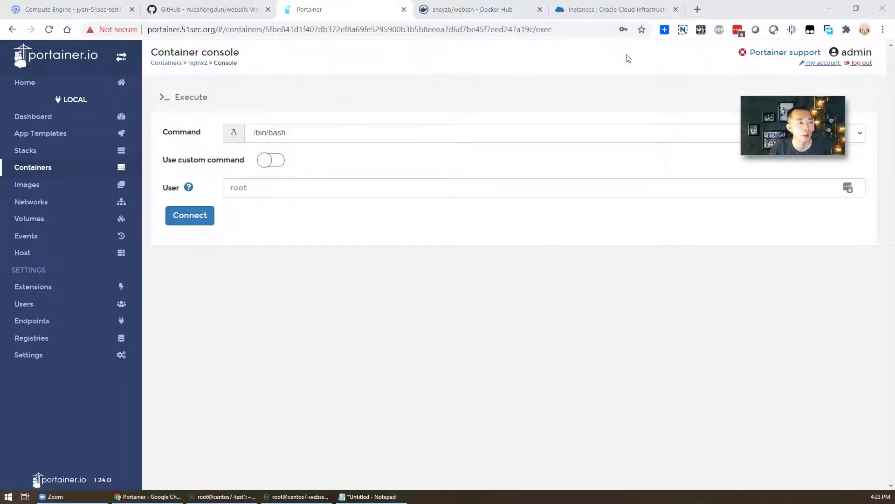
pyautogui.click(698, 9)
pyautogui.click(499, 30)
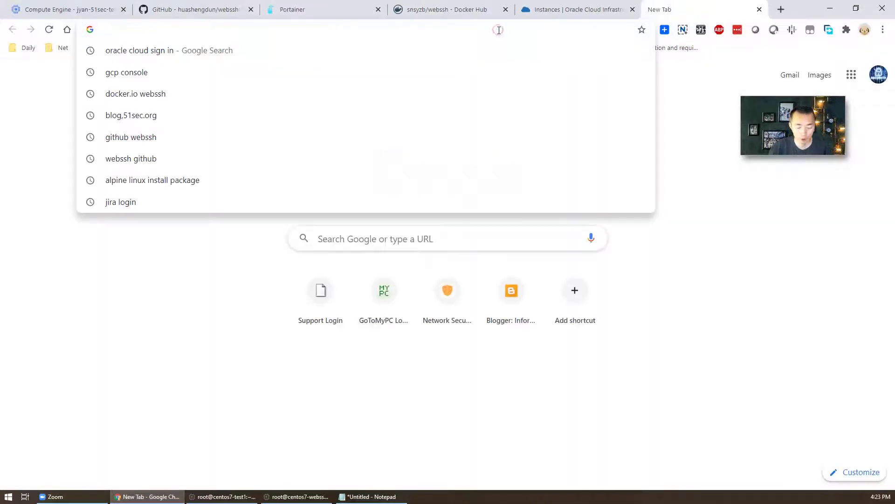
pyautogui.write('http:/')
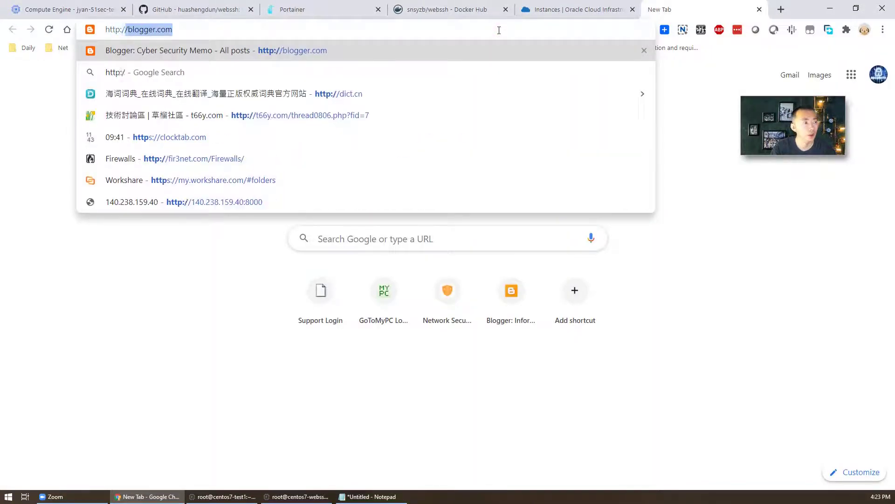
pyautogui.write('/')
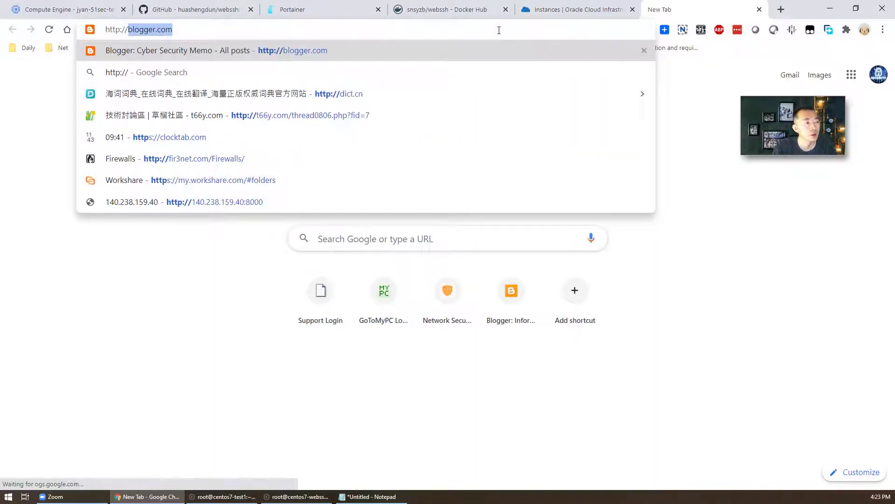
pyautogui.write('webssh.')
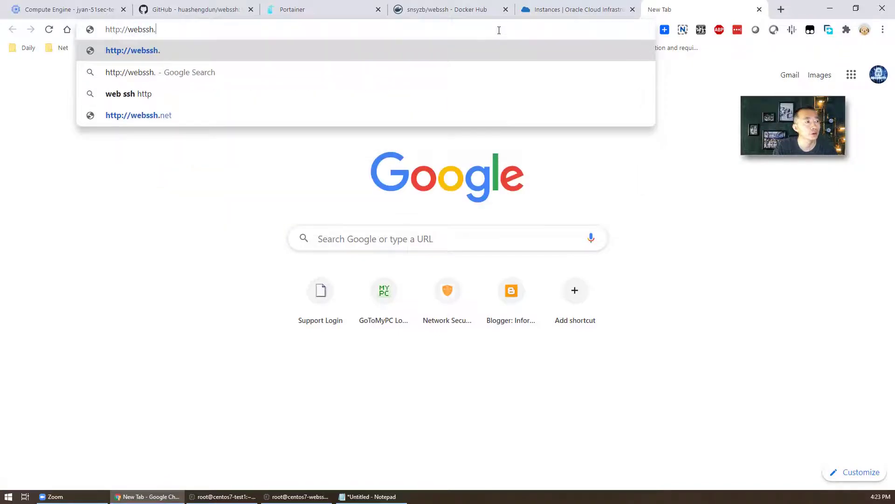
pyautogui.write('51sec.org')
pyautogui.press('Return')
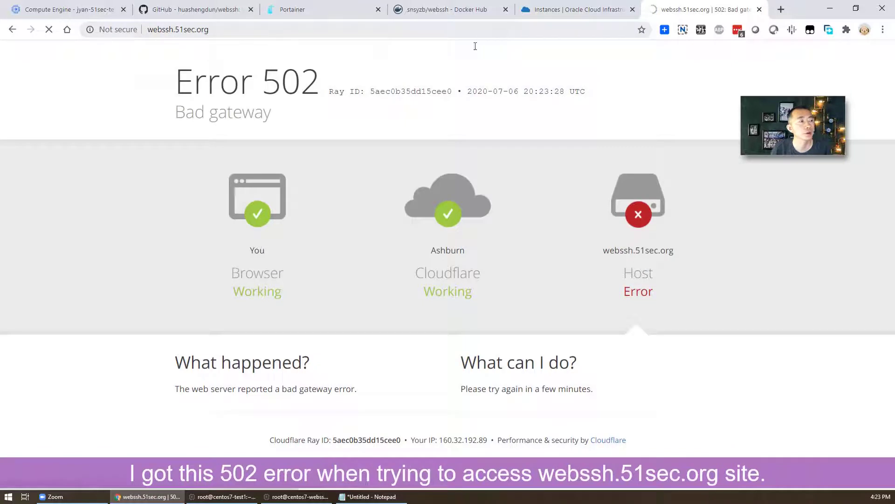
pyautogui.click(293, 31)
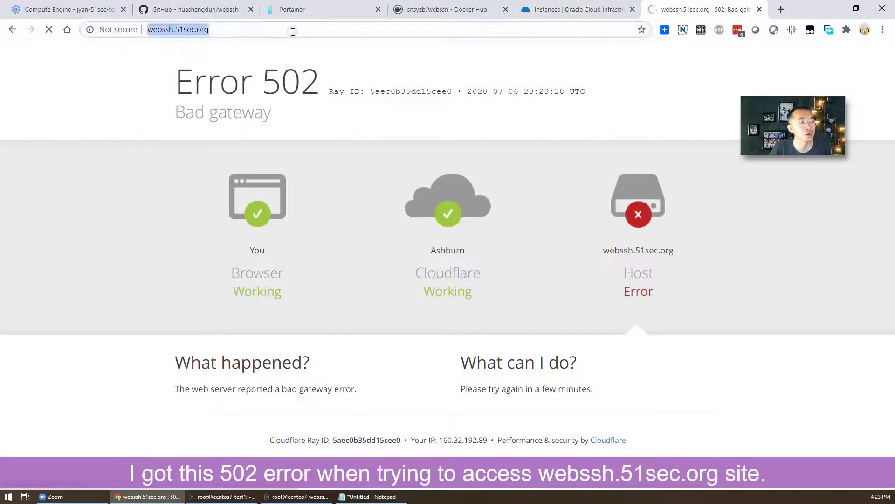
pyautogui.press('Return')
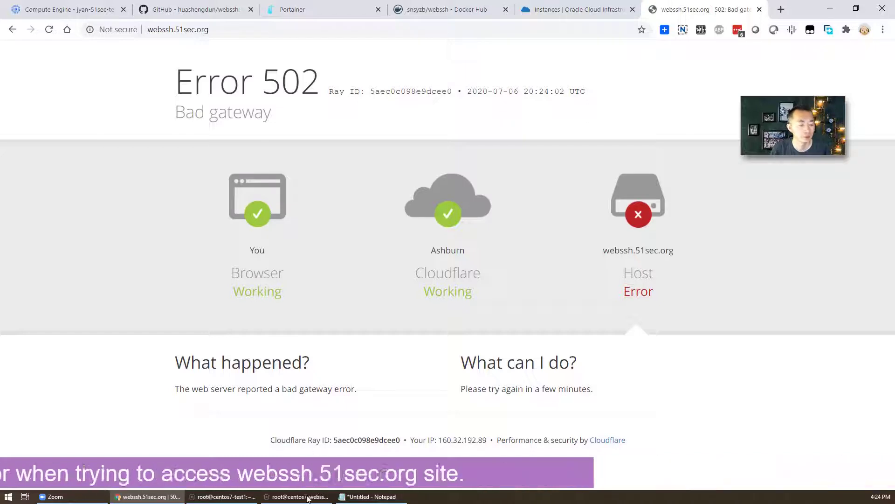
# - Go to Containers and connect a bash exec console to the nginx2 container
pyautogui.click(309, 6)
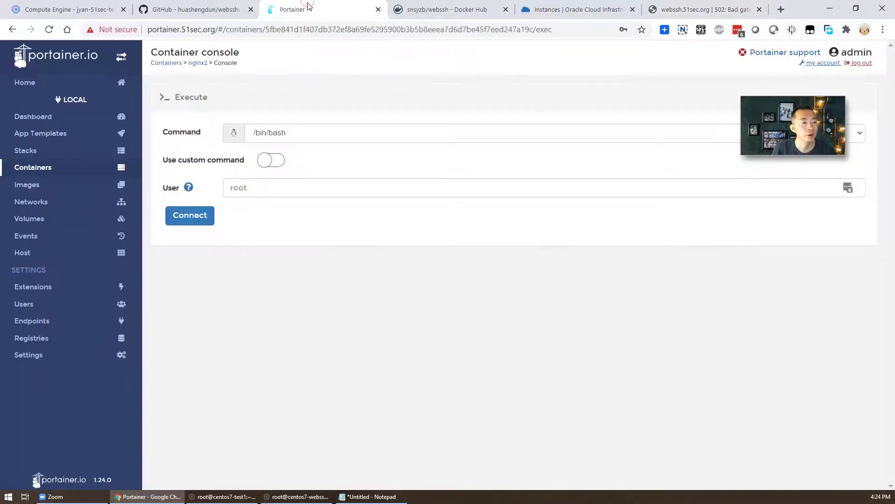
pyautogui.click(77, 121)
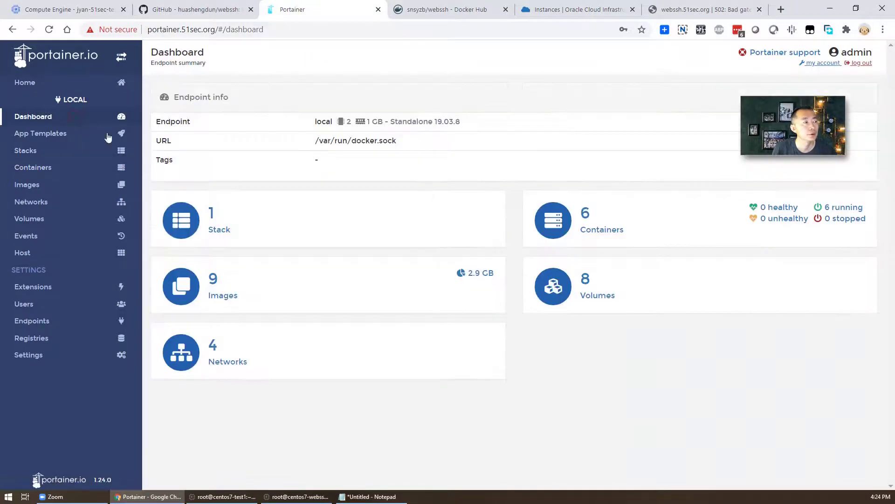
pyautogui.click(94, 167)
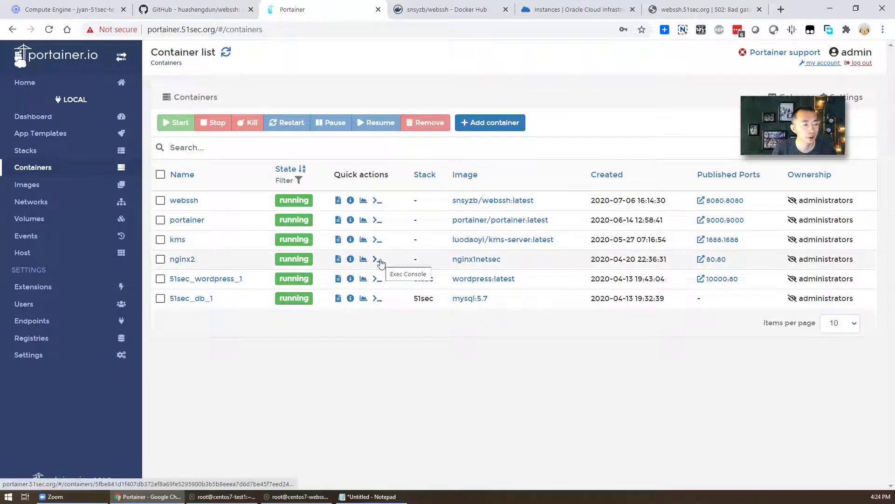
pyautogui.click(377, 259)
pyautogui.click(200, 216)
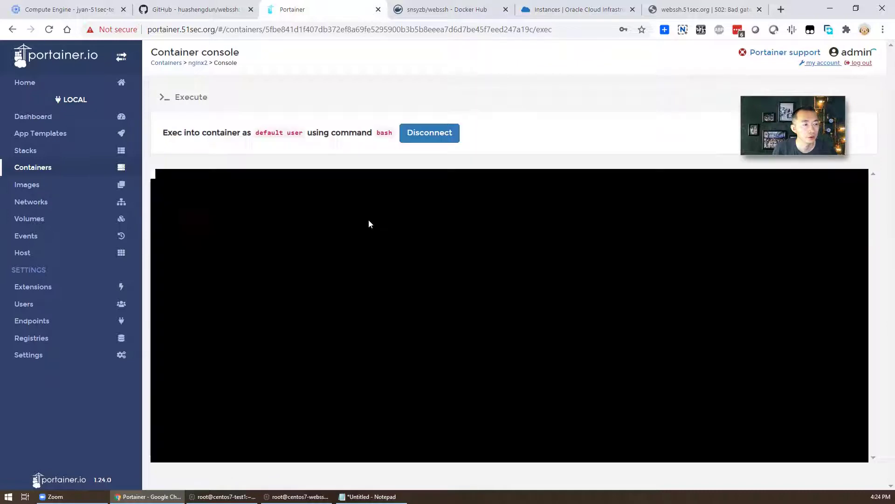
# - Change into /etc/nginx/conf.d, list its files and print portainer.conf
pyautogui.write('ls')
pyautogui.press('Return')
pyautogui.write('cd')
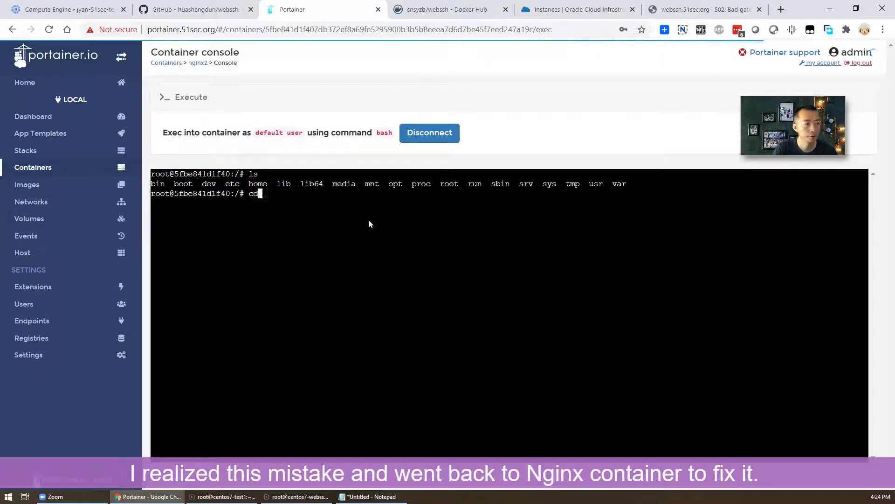
pyautogui.write(' /etc/nginx/c')
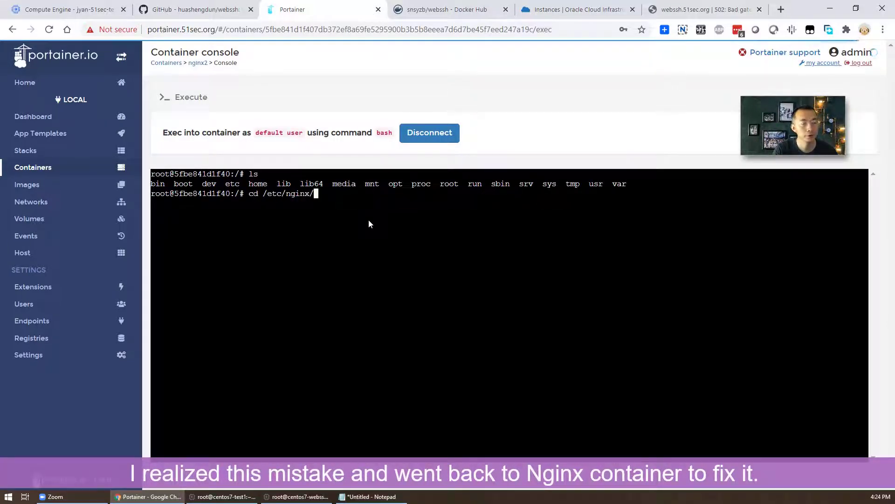
pyautogui.press('Tab')
pyautogui.press('Return')
pyautogui.write('ls')
pyautogui.press('Return')
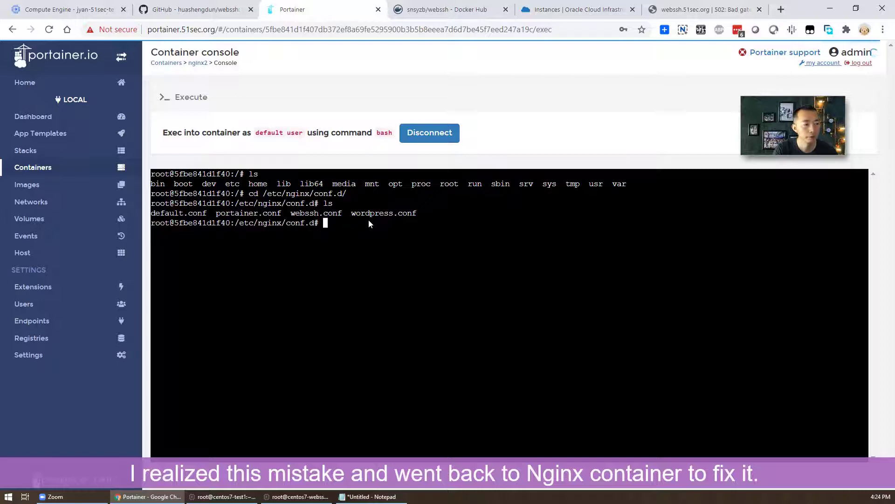
pyautogui.write('cat portainer')
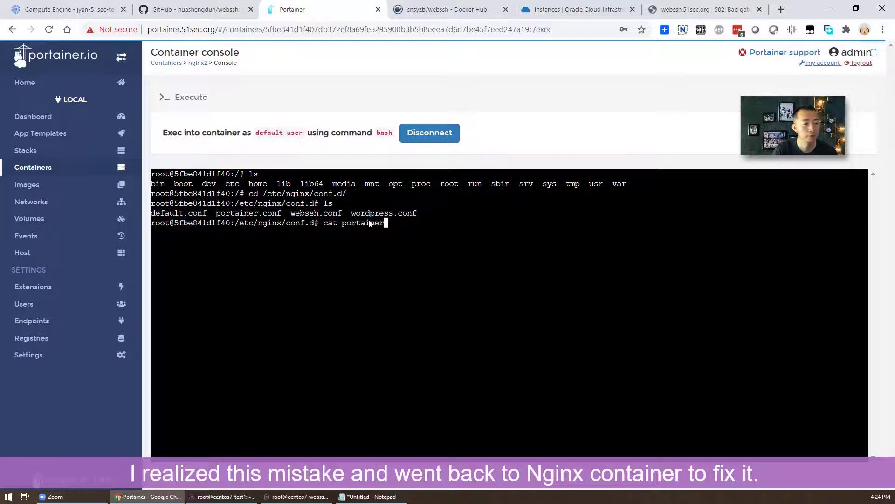
pyautogui.press('Tab')
pyautogui.press('Return')
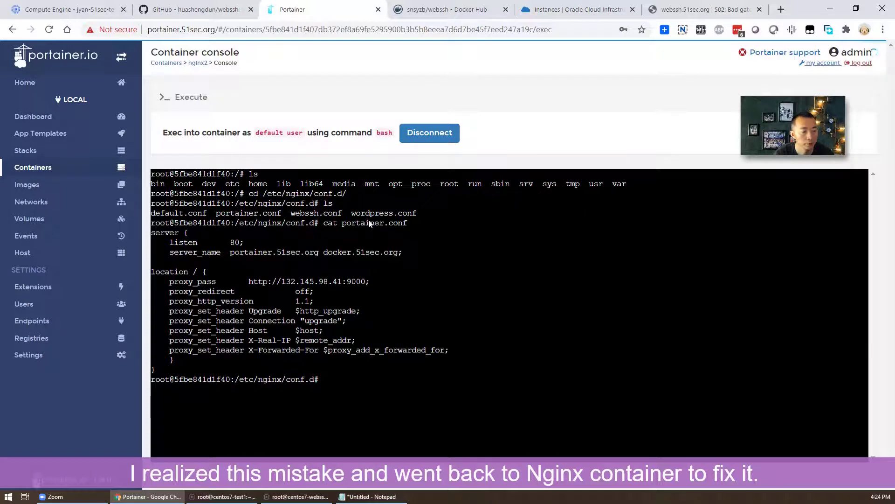
# - Run the nginx -t configuration test, then retry it with webssh.conf appended
pyautogui.write('nginx -t')
pyautogui.press('Return')
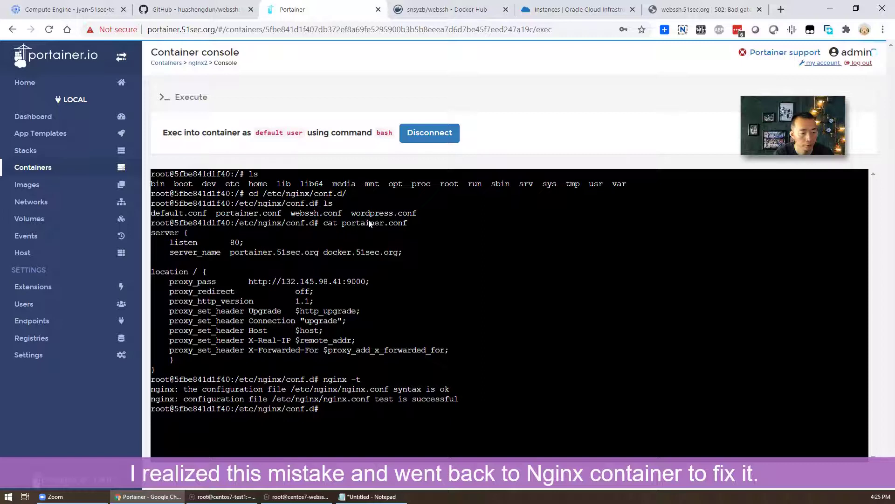
pyautogui.press('Up')
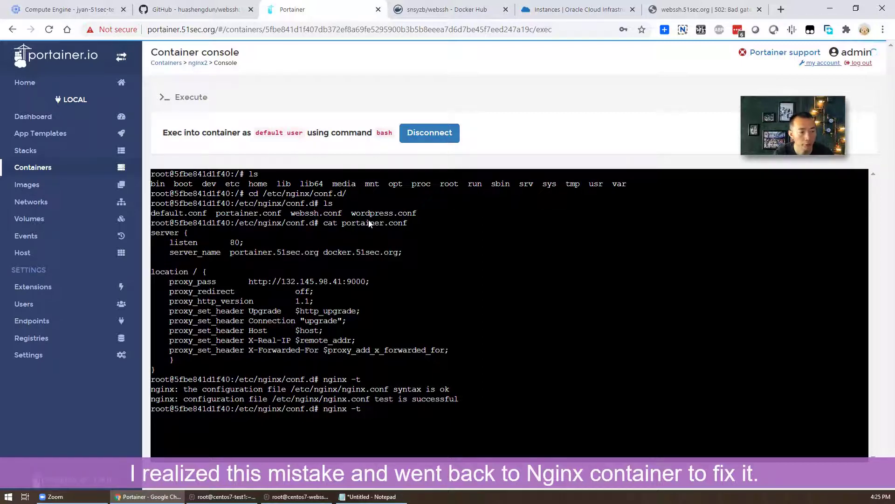
pyautogui.write('webssh.conf')
pyautogui.press('Return')
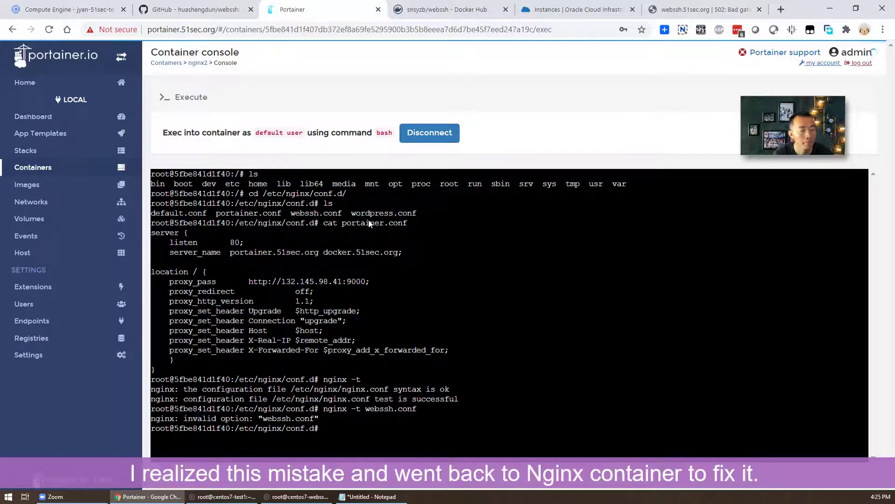
pyautogui.write('cat webssh.conf')
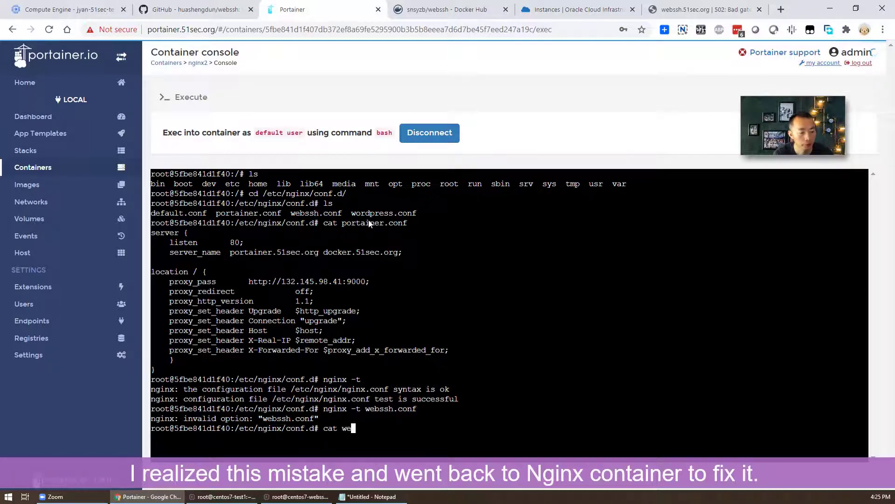
pyautogui.press('Return')
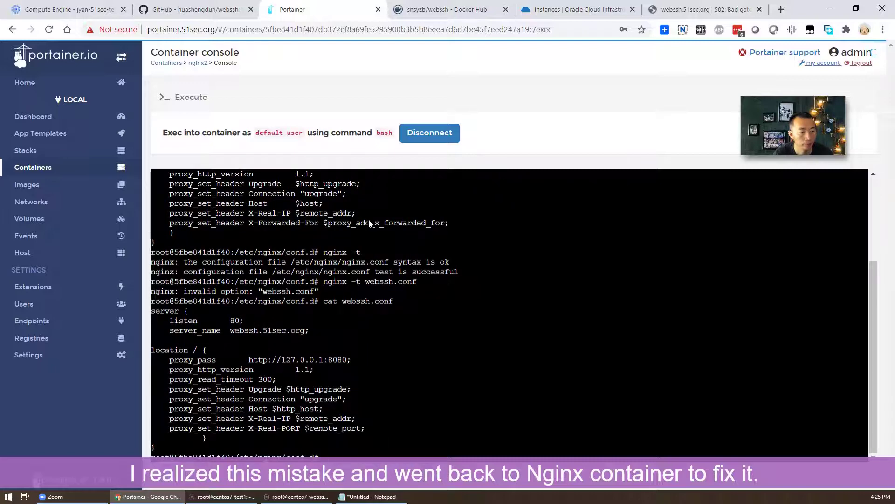
pyautogui.write('vi')
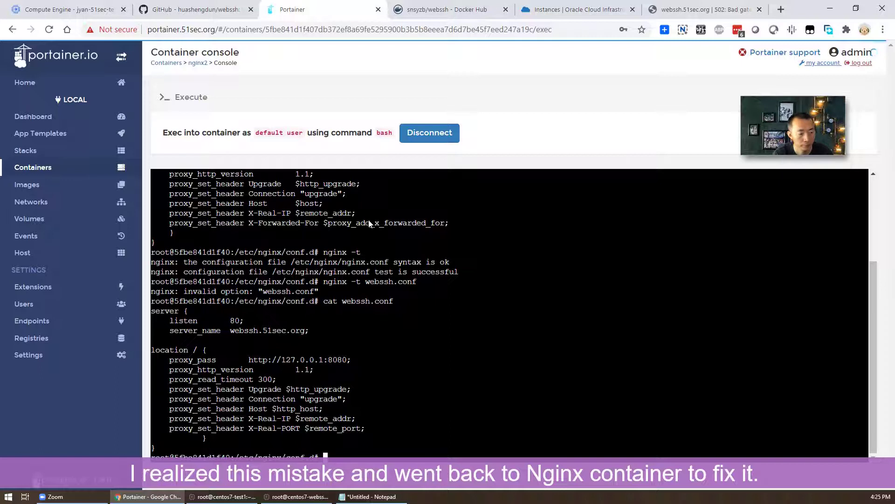
pyautogui.write('nano ')
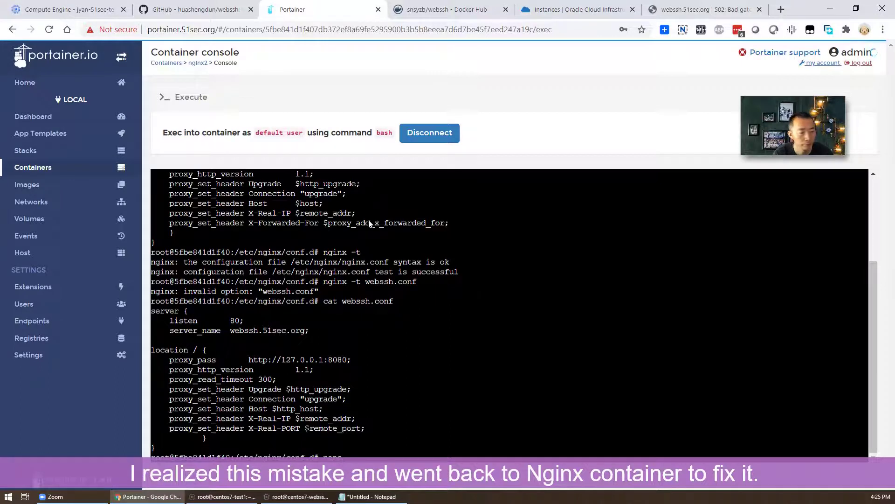
pyautogui.write('webssh.conf')
# - In nano, replace the proxy_pass address 127.0.0.1 with 132.145.98.41 in webssh.conf
pyautogui.press('Return')
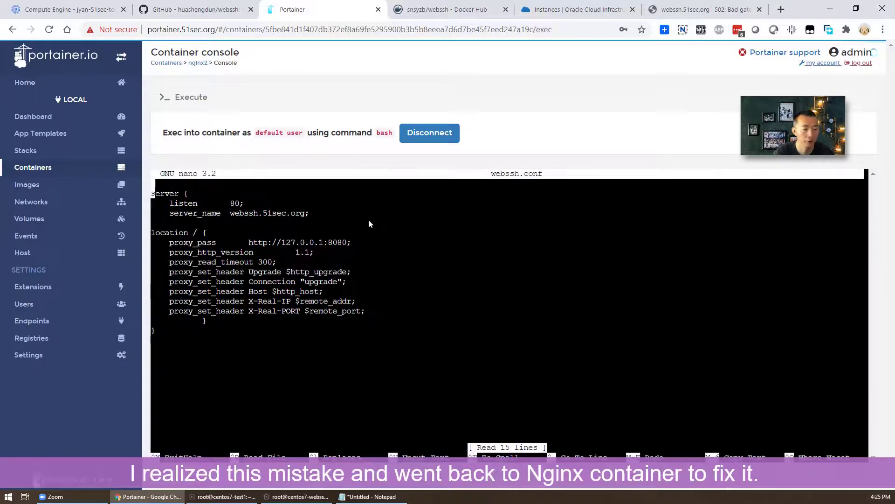
pyautogui.press('Down')
pyautogui.press('Down')
pyautogui.press('Down')
pyautogui.press('Down')
pyautogui.press('Down')
pyautogui.press('Right')
pyautogui.press('Right')
pyautogui.press('Right')
pyautogui.press('Right')
pyautogui.press('Right')
pyautogui.press('Right')
pyautogui.press('Right')
pyautogui.press('Right')
pyautogui.press('Right')
pyautogui.press('Right')
pyautogui.press('Right')
pyautogui.press('Right')
pyautogui.press('Right')
pyautogui.press('Right')
pyautogui.press('Right')
pyautogui.press('Right')
pyautogui.press('Right')
pyautogui.press('Right')
pyautogui.press('Right')
pyautogui.press('Right')
pyautogui.press('BackSpace')
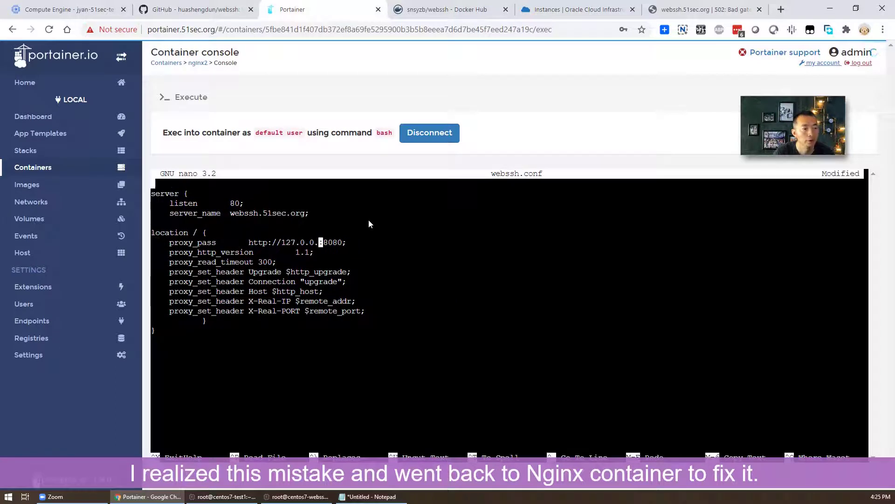
pyautogui.press('BackSpace')
pyautogui.press('BackSpace')
pyautogui.press('BackSpace')
pyautogui.press('BackSpace')
pyautogui.press('BackSpace')
pyautogui.press('BackSpace')
pyautogui.press('BackSpace')
pyautogui.press('BackSpace')
pyautogui.write('132.1')
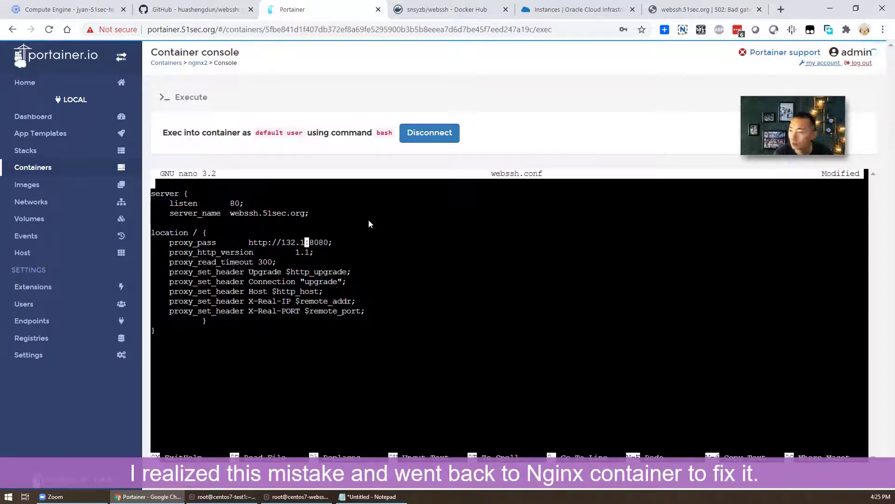
pyautogui.write('45.9')
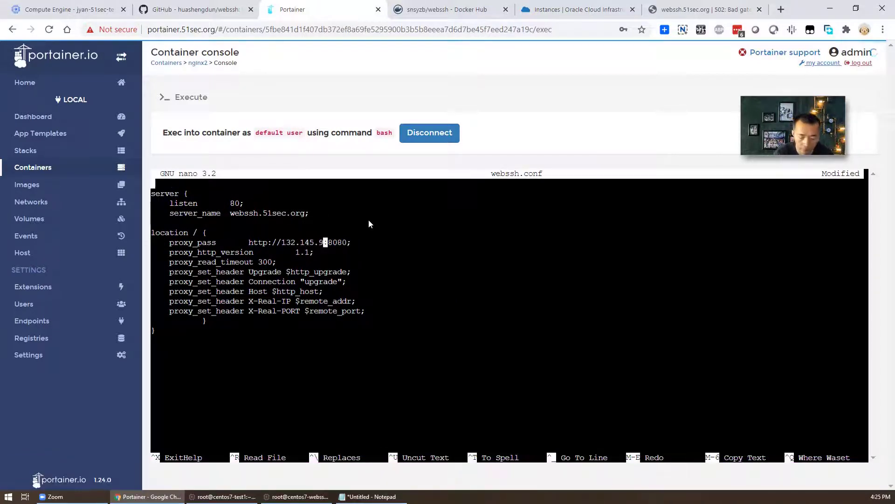
pyautogui.write('8.41')
pyautogui.hotkey('alt', '"')
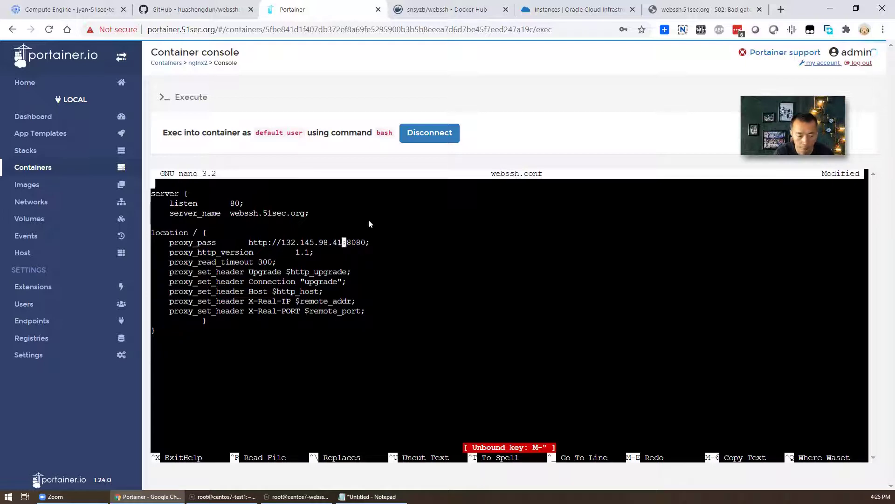
pyautogui.hotkey('ctrl', 'x')
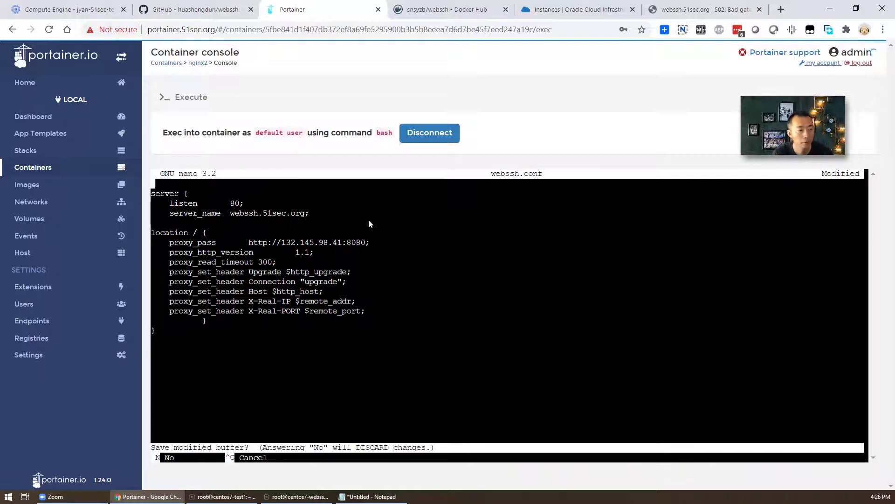
pyautogui.press('y')
pyautogui.press('Return')
pyautogui.write('cat webssh.conf')
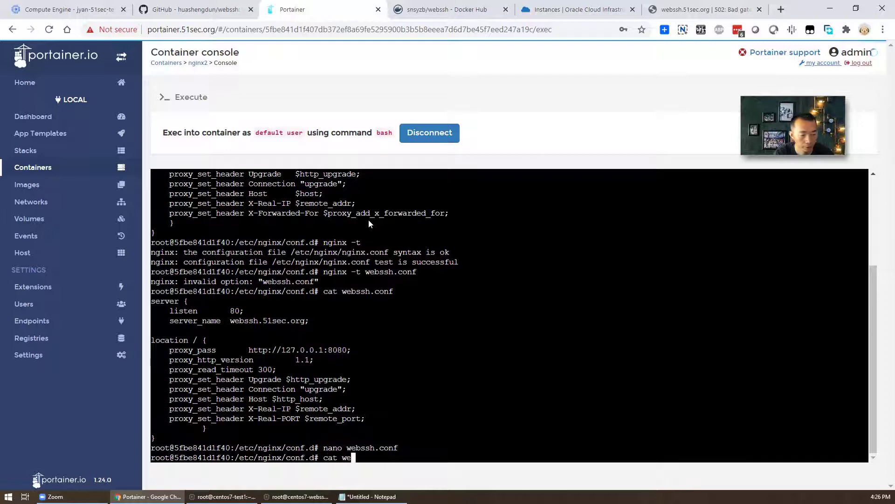
pyautogui.press('Return')
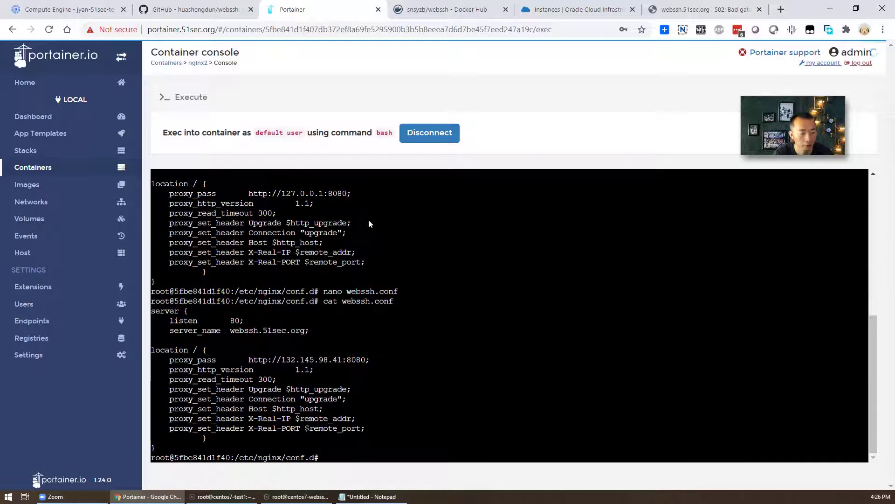